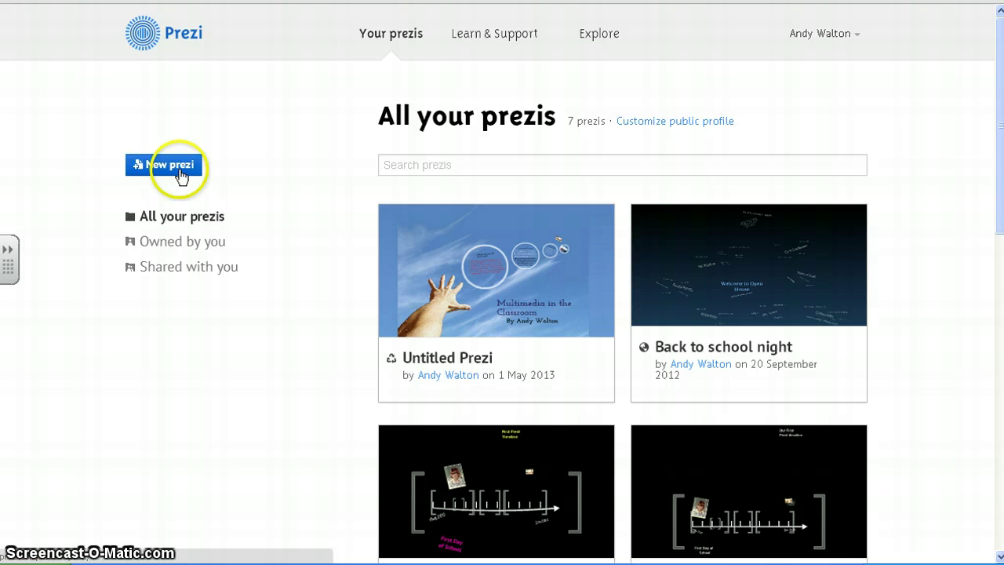
Create a new prezi from the Blank template, giving one empty circle frame
{"action": "left_click", "coordinate": [160, 165]}
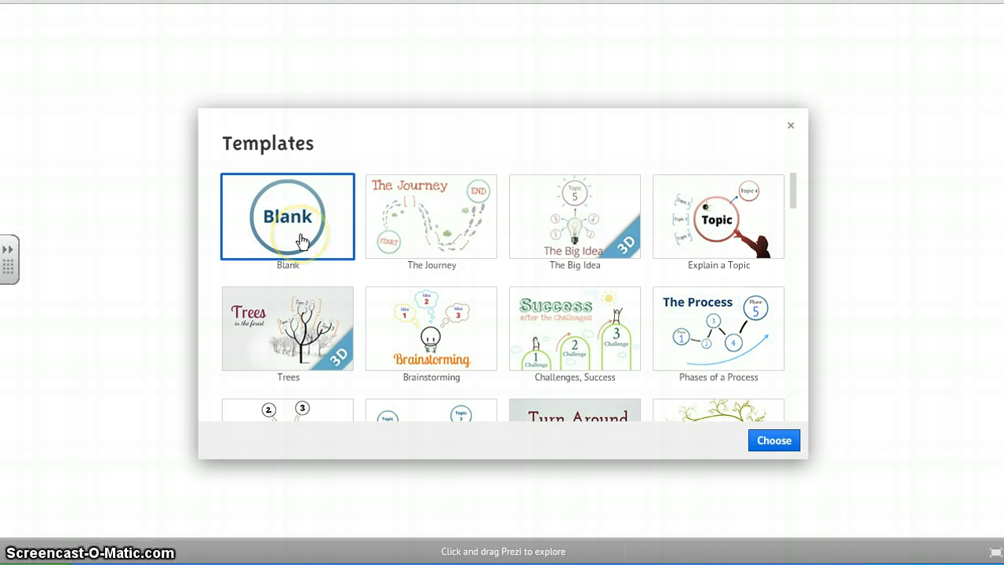
{"action": "left_click", "coordinate": [775, 441]}
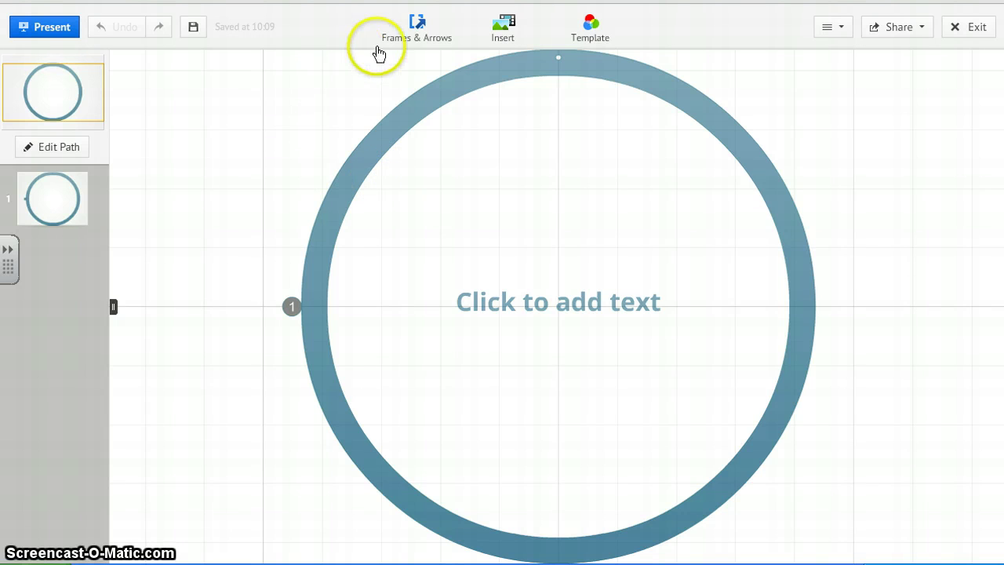
Draw a right-pointing horizontal arrow across the circle frame as the timeline
{"action": "left_click", "coordinate": [420, 33]}
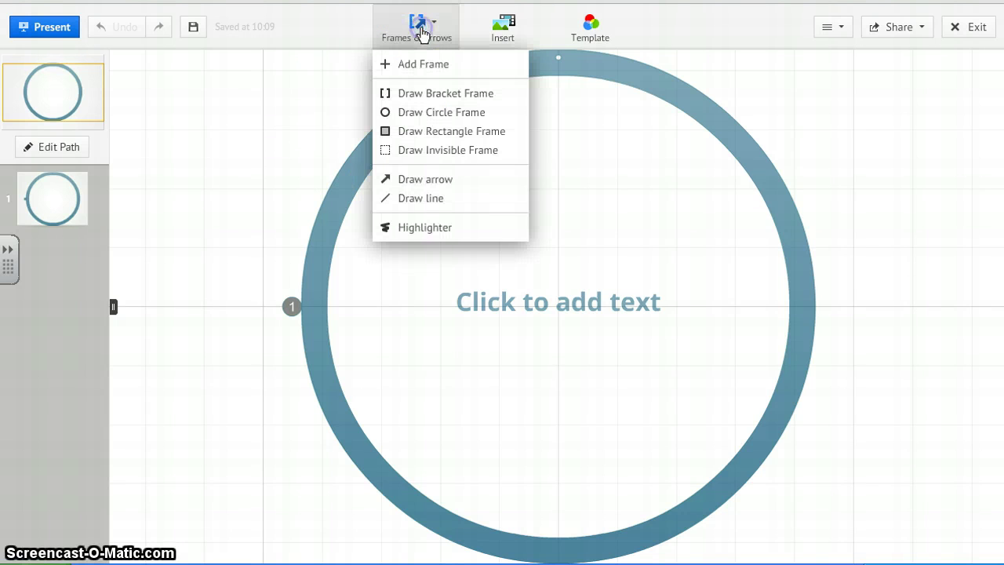
{"action": "left_click", "coordinate": [432, 181]}
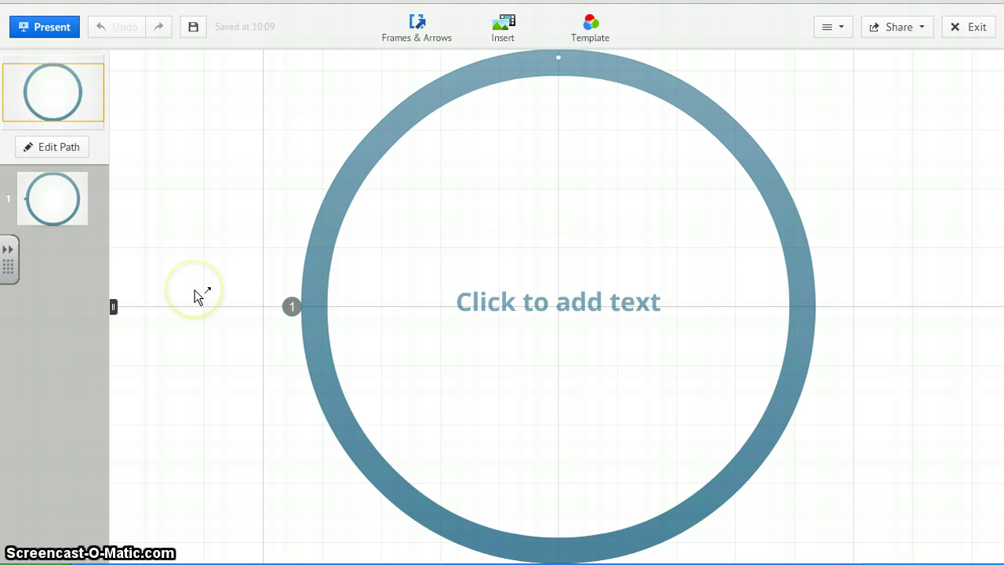
{"action": "left_click_drag", "start_coordinate": [194, 289], "coordinate": [774, 297]}
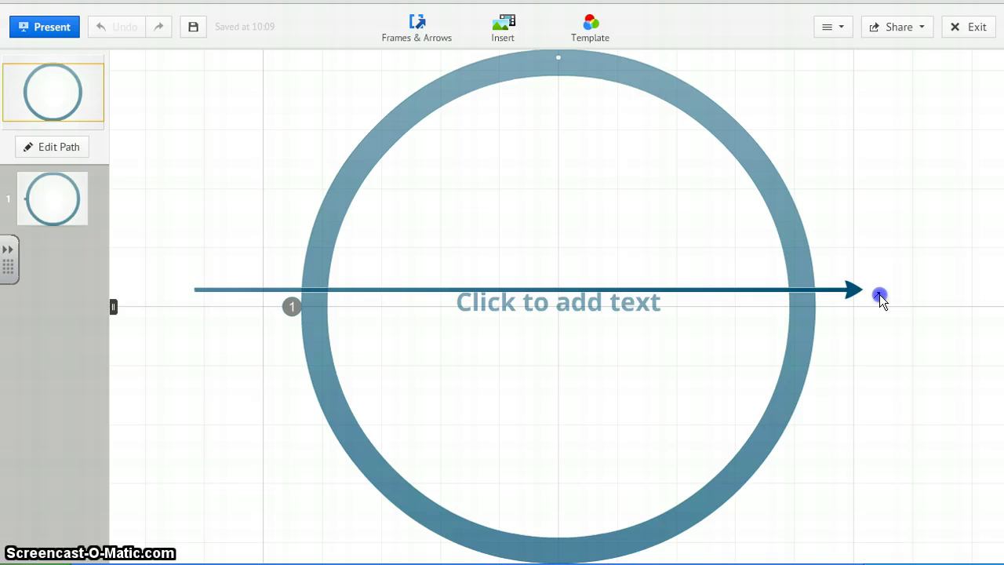
{"action": "left_click_drag", "start_coordinate": [900, 295], "coordinate": [899, 292]}
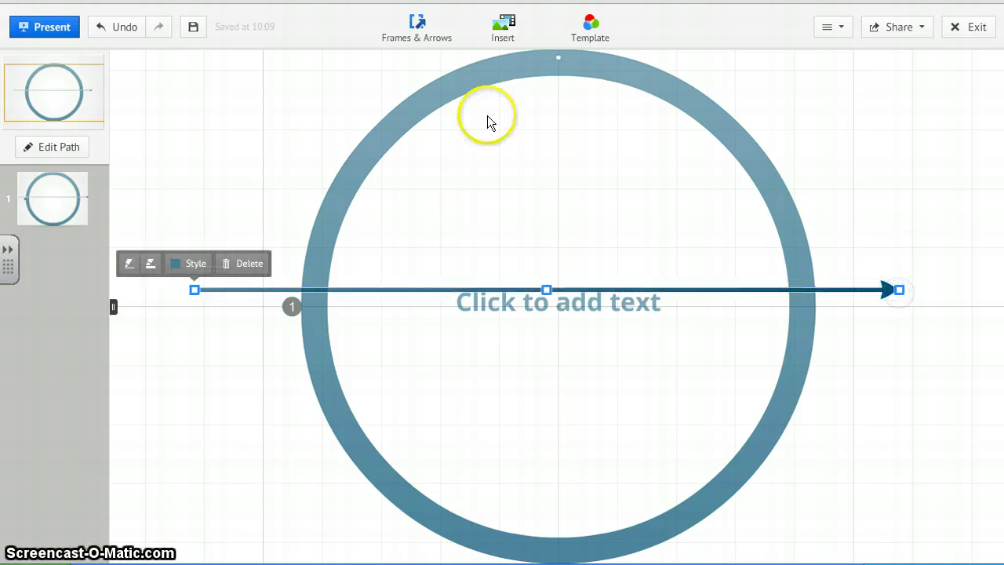
{"action": "left_click", "coordinate": [409, 38]}
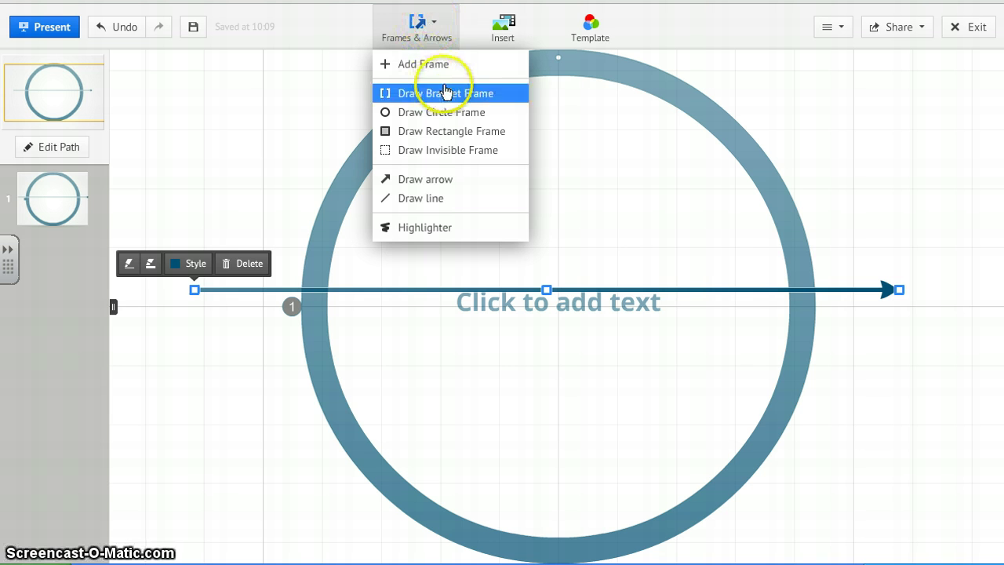
Create a widened text box above the arrow's left end for the 1981 label
{"action": "left_click", "coordinate": [452, 118]}
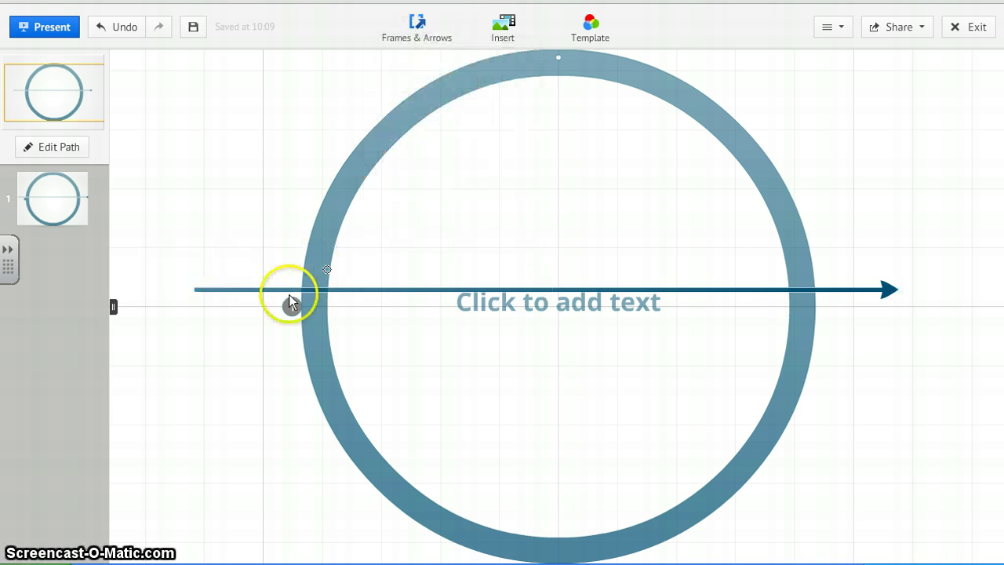
{"action": "left_click", "coordinate": [239, 280]}
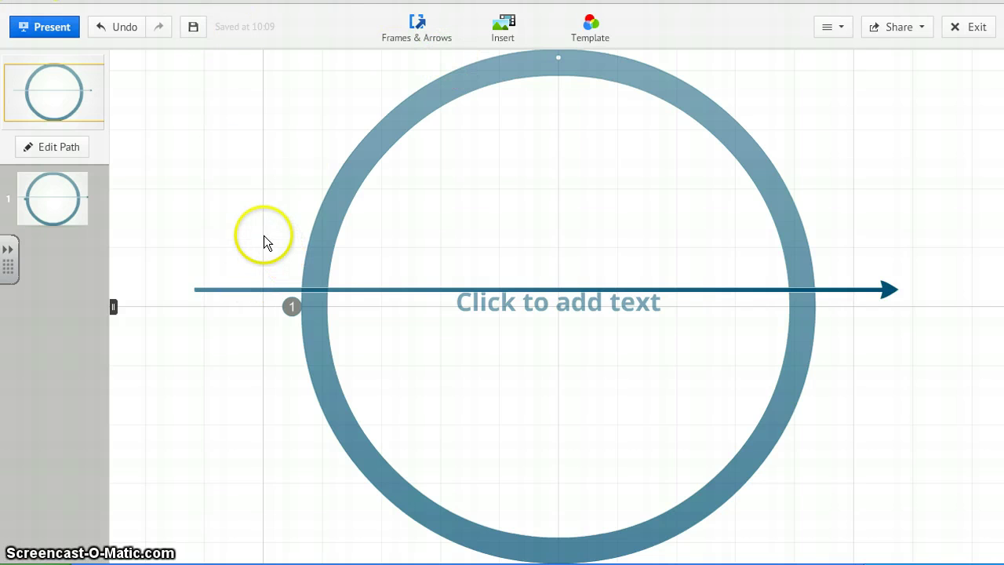
{"action": "left_click", "coordinate": [230, 222]}
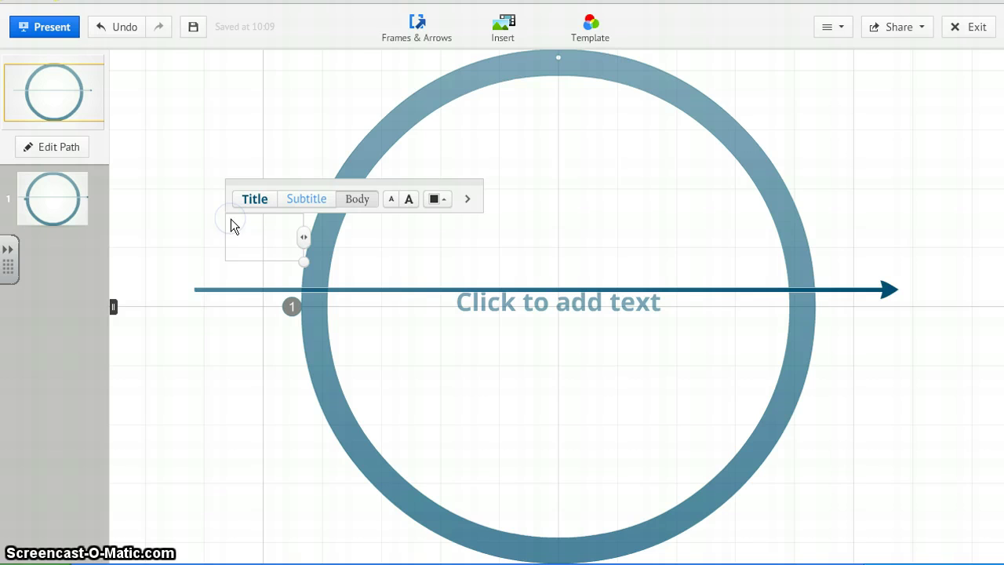
{"action": "left_click_drag", "start_coordinate": [303, 240], "coordinate": [400, 237]}
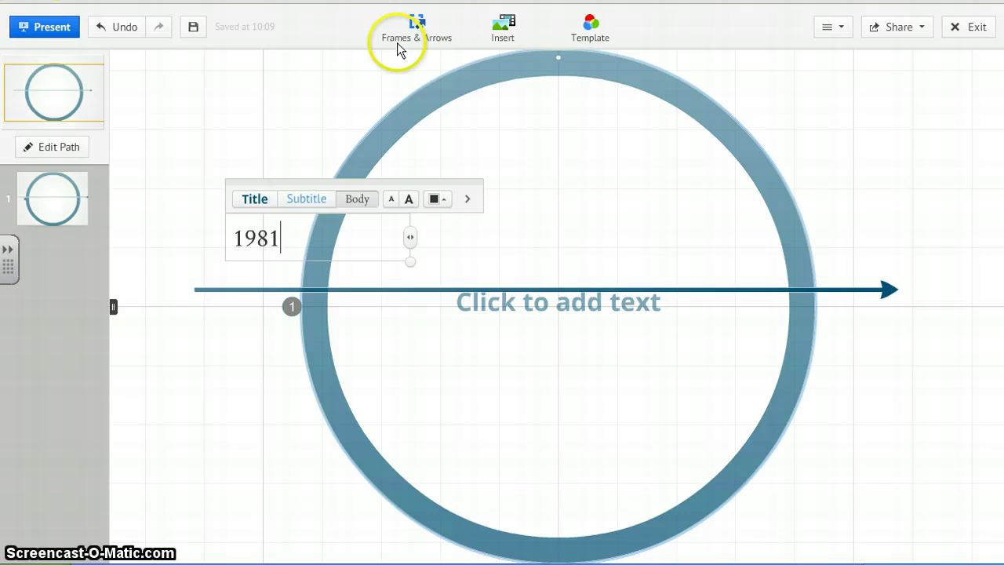
Draw two short vertical tick lines across the arrow, one under 1981 and one farther right
{"action": "left_click", "coordinate": [416, 36]}
{"action": "left_click", "coordinate": [421, 194]}
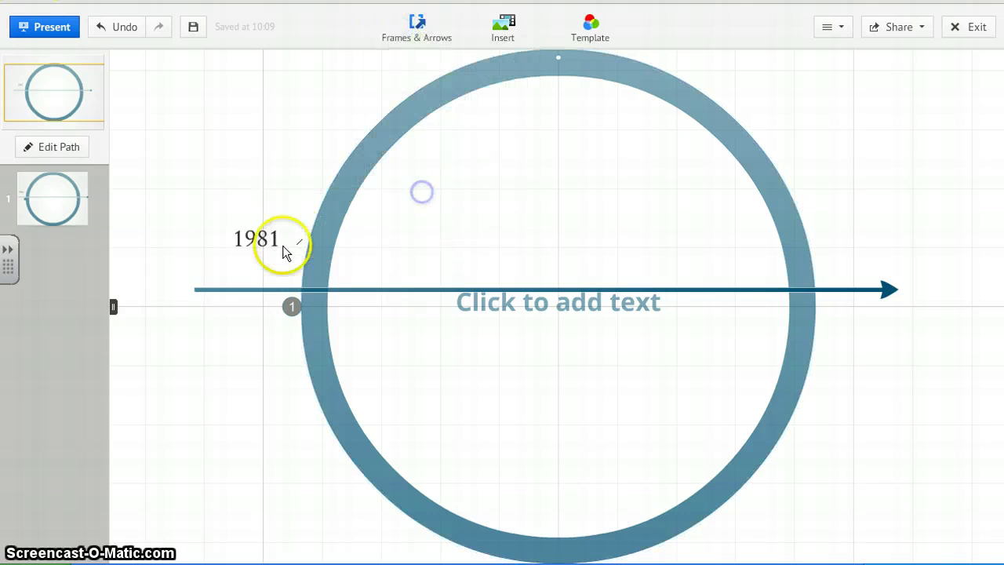
{"action": "left_click", "coordinate": [255, 272]}
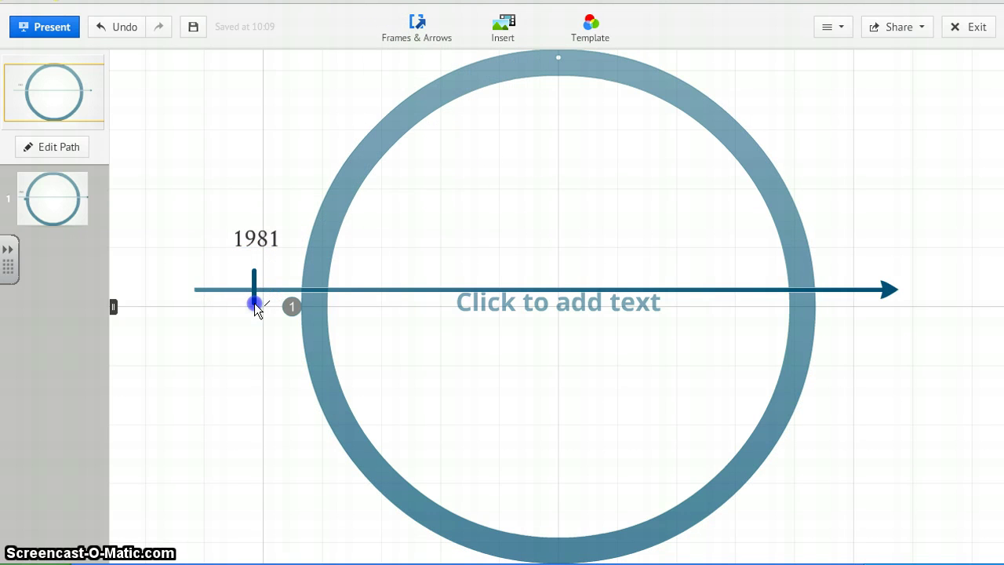
{"action": "left_click_drag", "start_coordinate": [255, 306], "coordinate": [255, 304]}
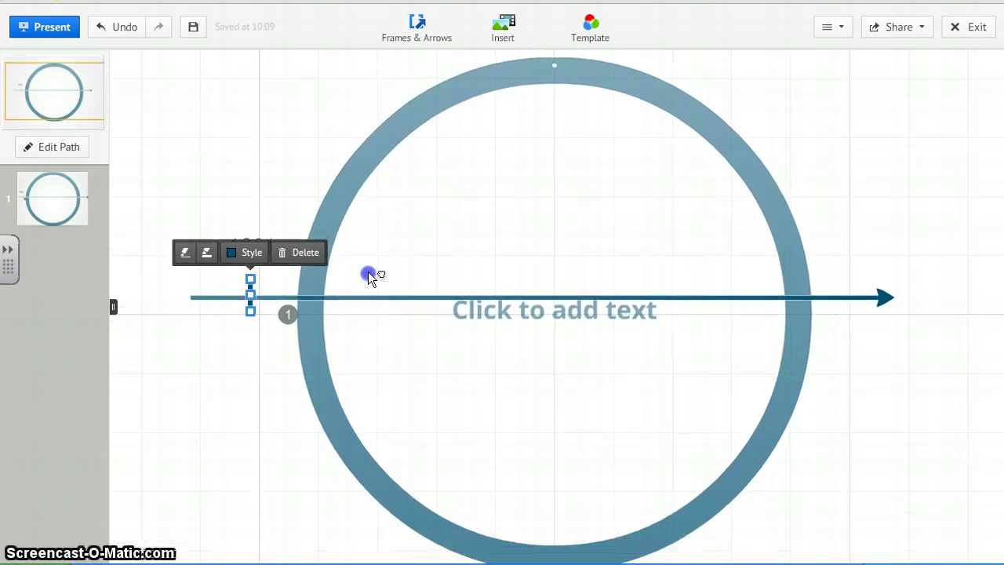
{"action": "left_click", "coordinate": [415, 31]}
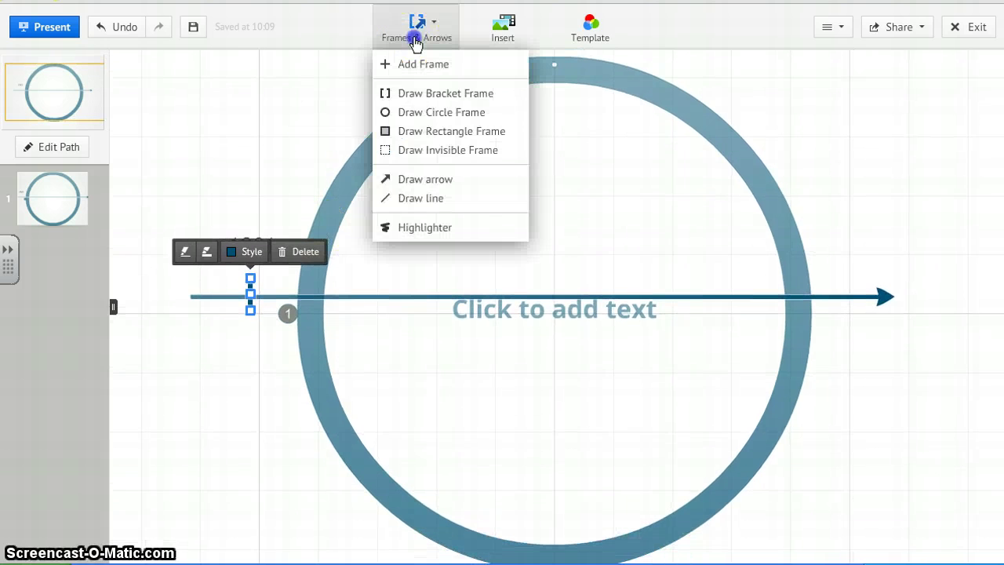
{"action": "left_click", "coordinate": [421, 196]}
{"action": "left_click_drag", "start_coordinate": [373, 280], "coordinate": [372, 309]}
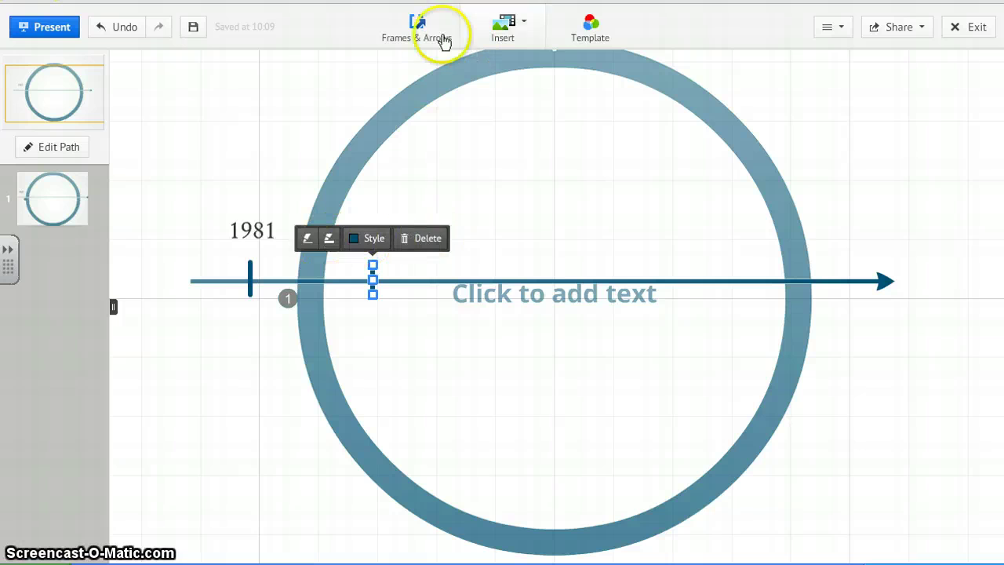
{"action": "left_click", "coordinate": [245, 139]}
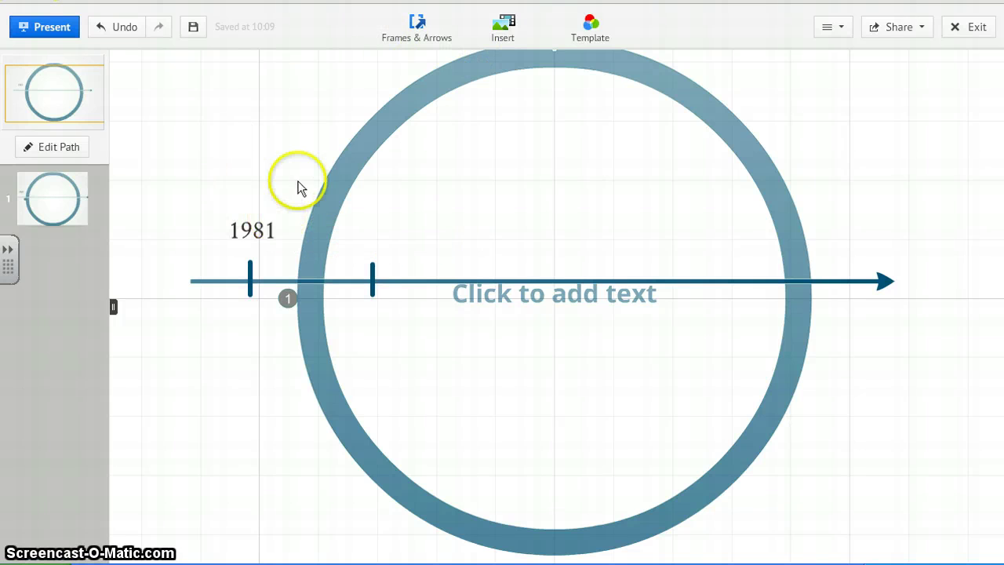
Add a widened text box above 1981 reading 'First space walk' / '-15 min. walk in space'
{"action": "left_click", "coordinate": [232, 134]}
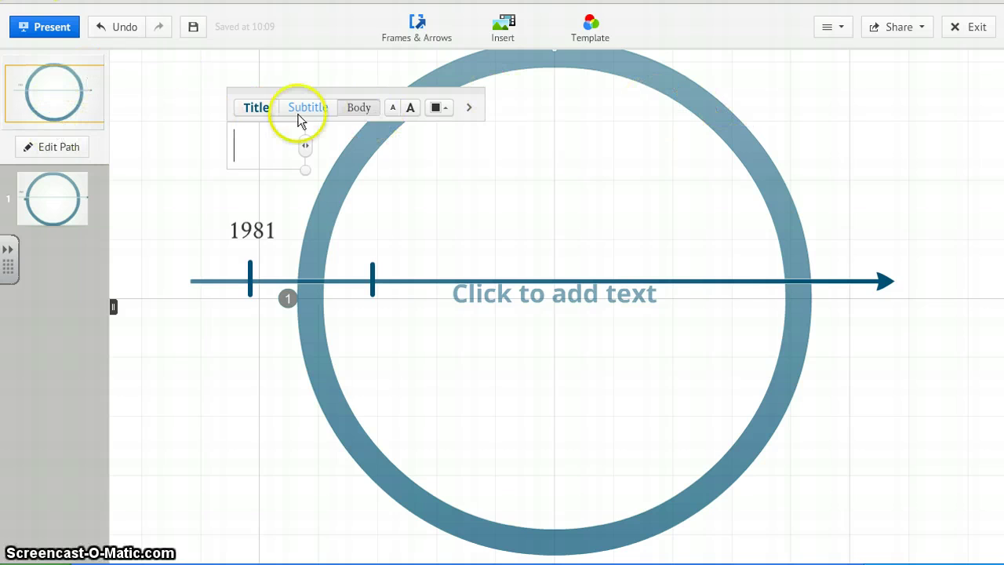
{"action": "left_click_drag", "start_coordinate": [306, 149], "coordinate": [444, 153]}
{"action": "left_click", "coordinate": [280, 141]}
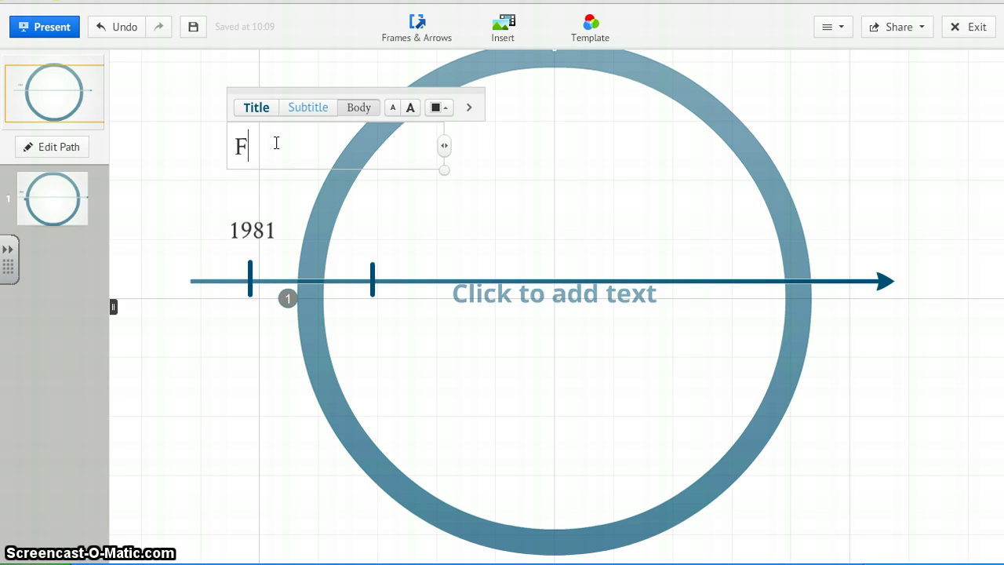
{"action": "type", "text": "First space walk"}
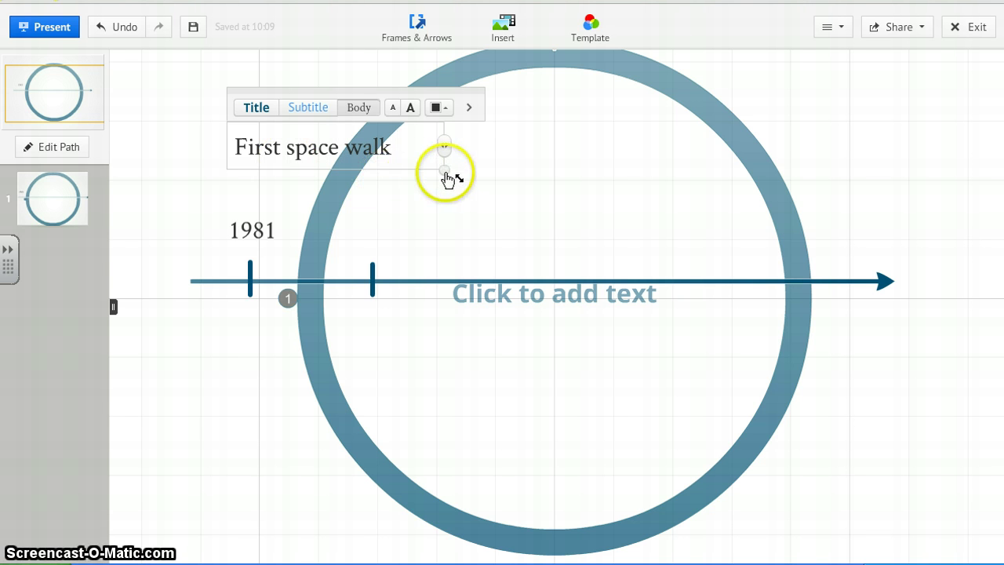
{"action": "left_click_drag", "start_coordinate": [444, 171], "coordinate": [446, 211]}
{"action": "left_click", "coordinate": [428, 149]}
{"action": "key", "text": "Return"}
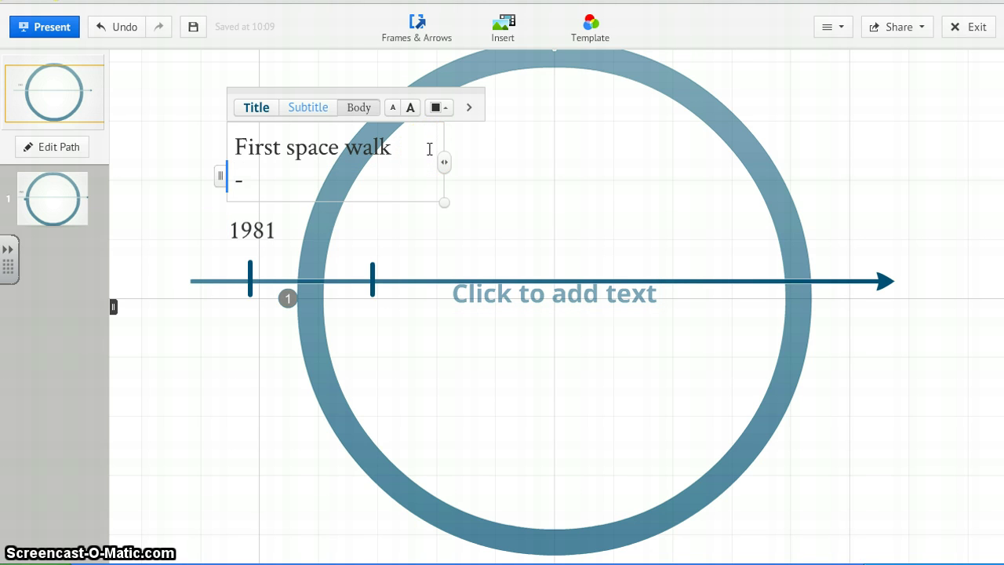
{"action": "type", "text": "-15 min. walk"}
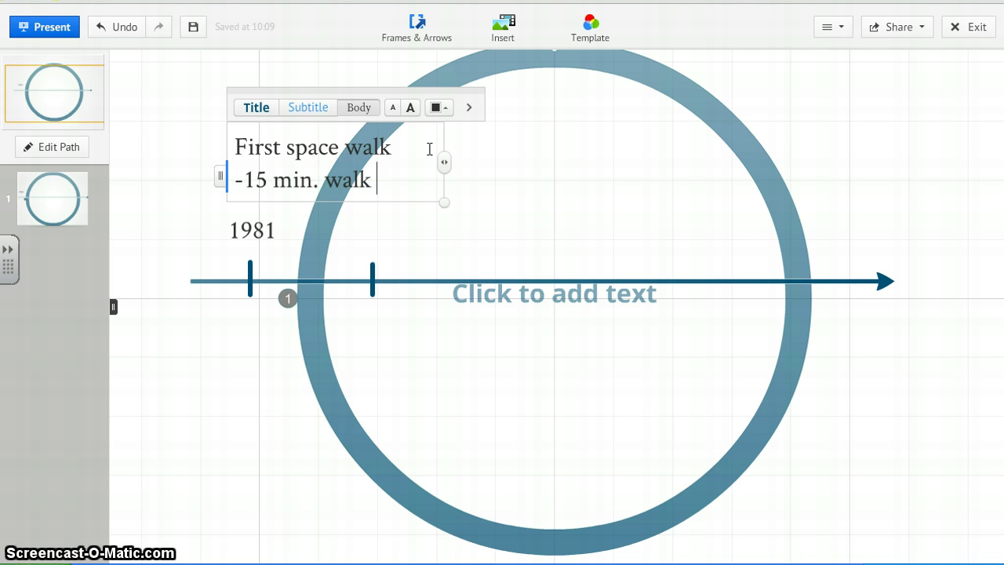
{"action": "type", "text": " in sapce"}
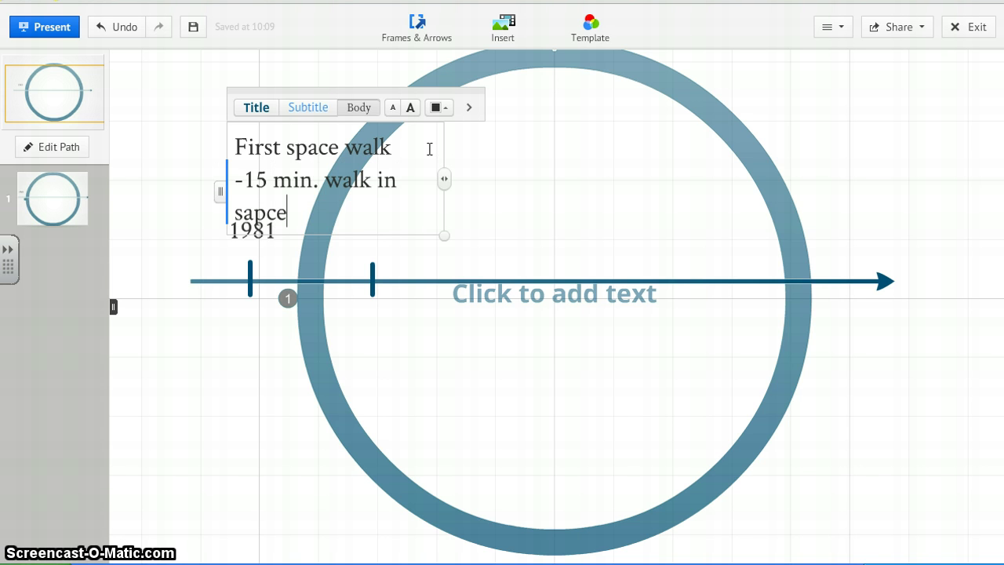
{"action": "left_click", "coordinate": [385, 201]}
{"action": "key", "text": "BackSpace"}
{"action": "key", "text": "BackSpace"}
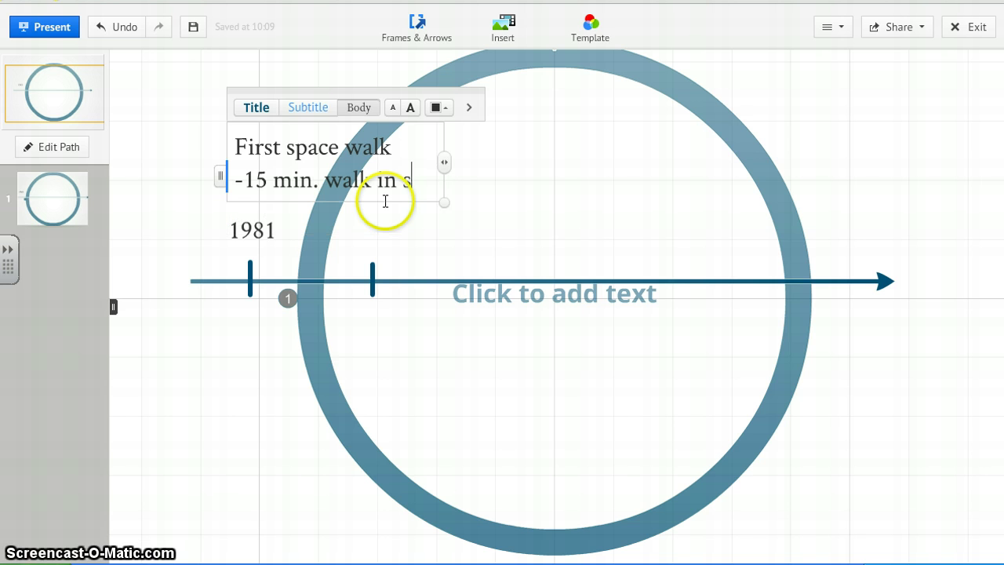
{"action": "type", "text": "pace"}
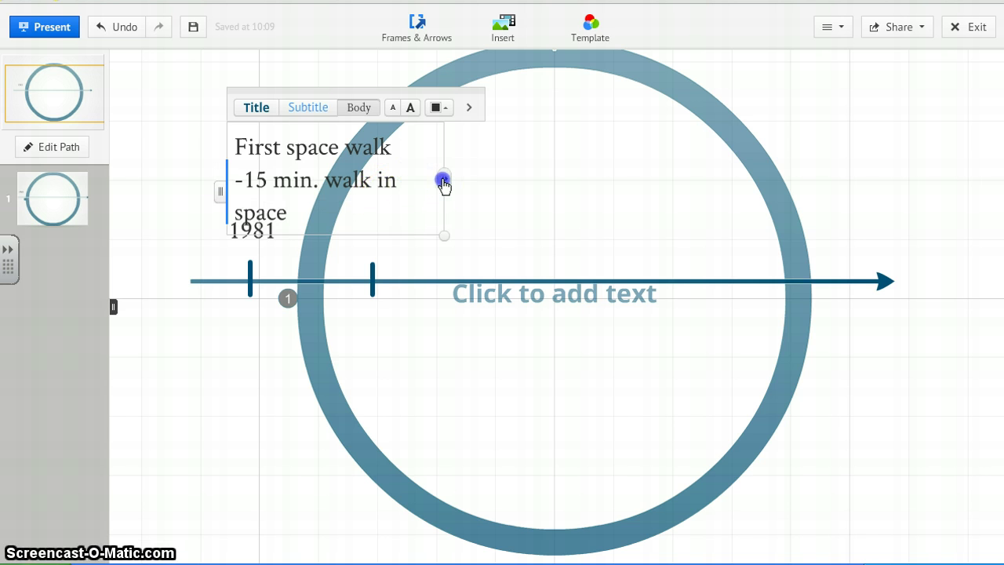
{"action": "left_click_drag", "start_coordinate": [444, 179], "coordinate": [473, 180]}
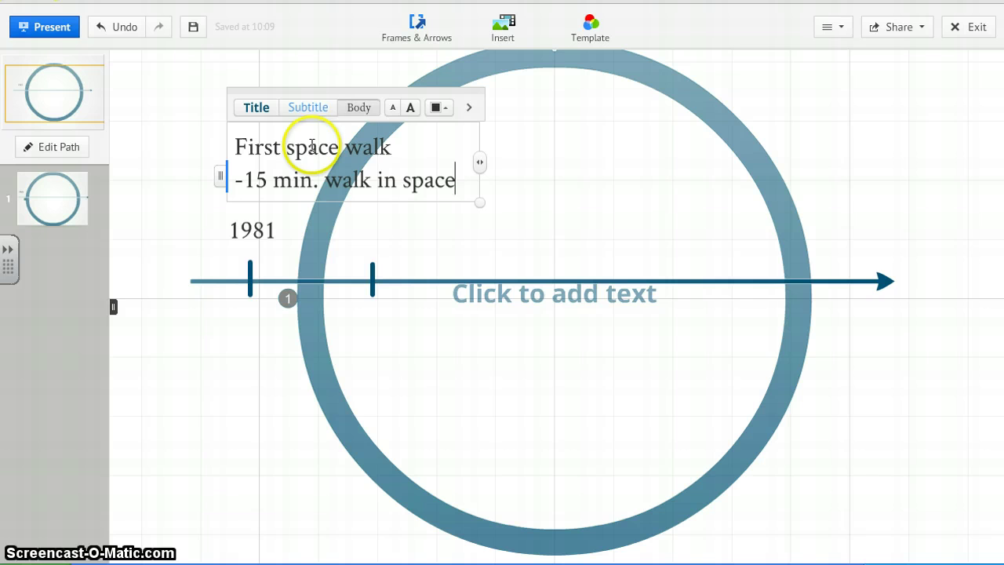
Reduce the note's font size by five steps
{"action": "left_click", "coordinate": [394, 110]}
{"action": "left_click", "coordinate": [395, 110]}
{"action": "left_click", "coordinate": [394, 110]}
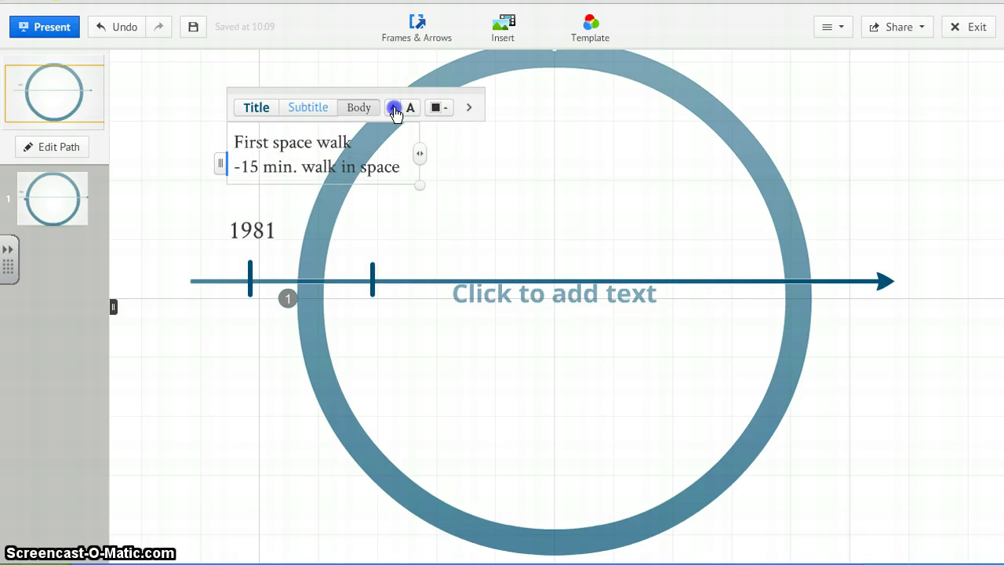
{"action": "left_click", "coordinate": [395, 111]}
{"action": "left_click", "coordinate": [395, 112]}
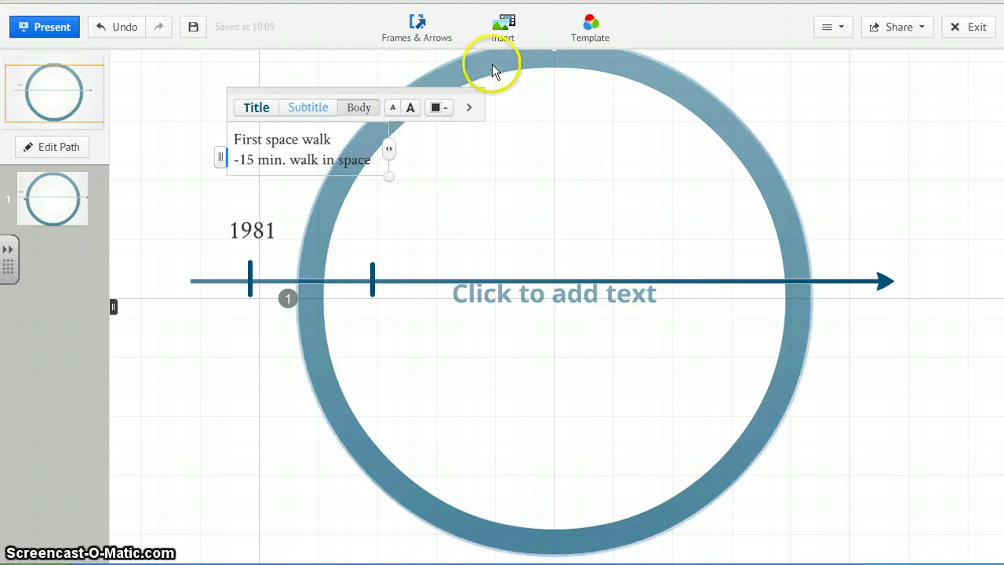
{"action": "left_click", "coordinate": [505, 40]}
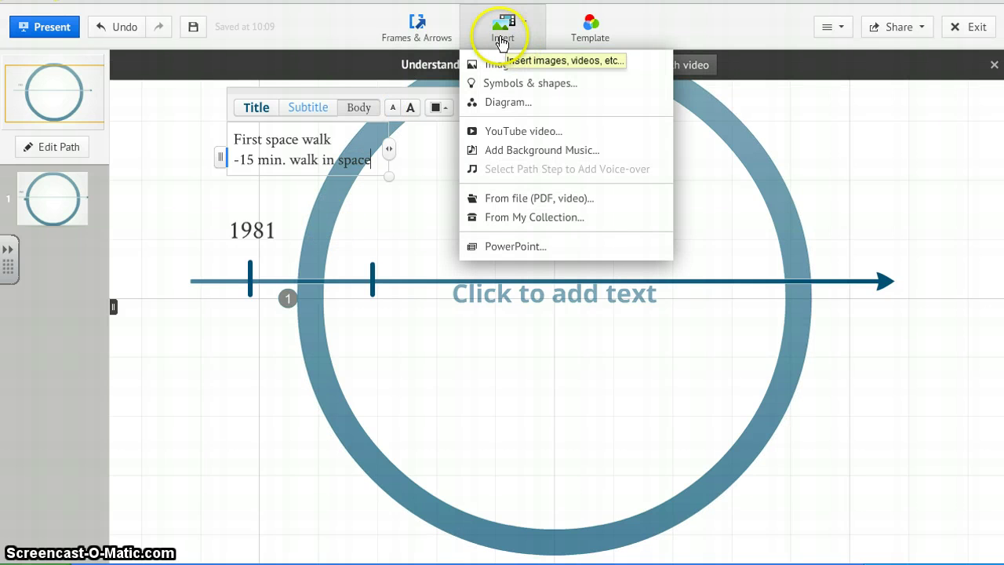
{"action": "left_click", "coordinate": [511, 84]}
{"action": "left_click", "coordinate": [511, 65]}
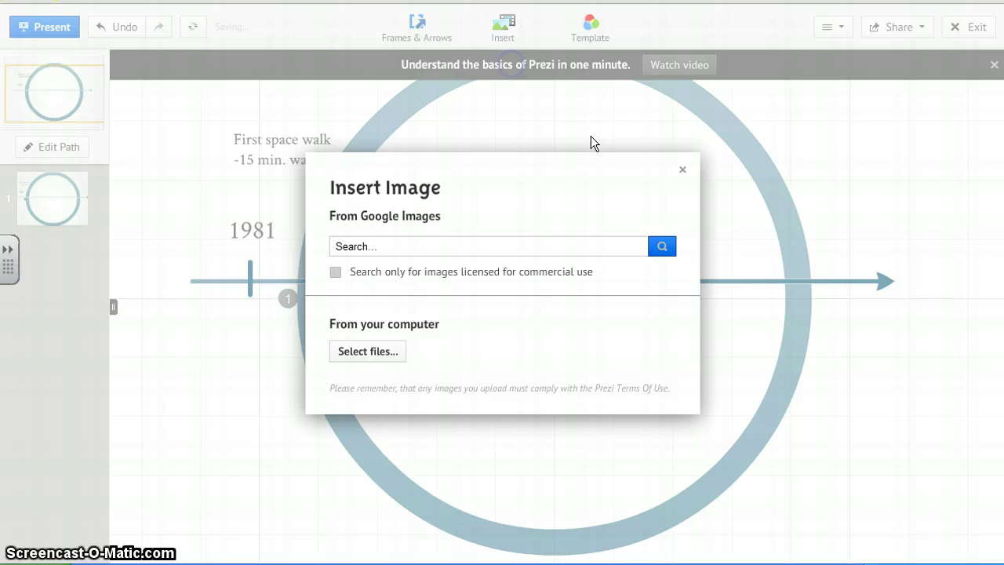
{"action": "left_click", "coordinate": [400, 247]}
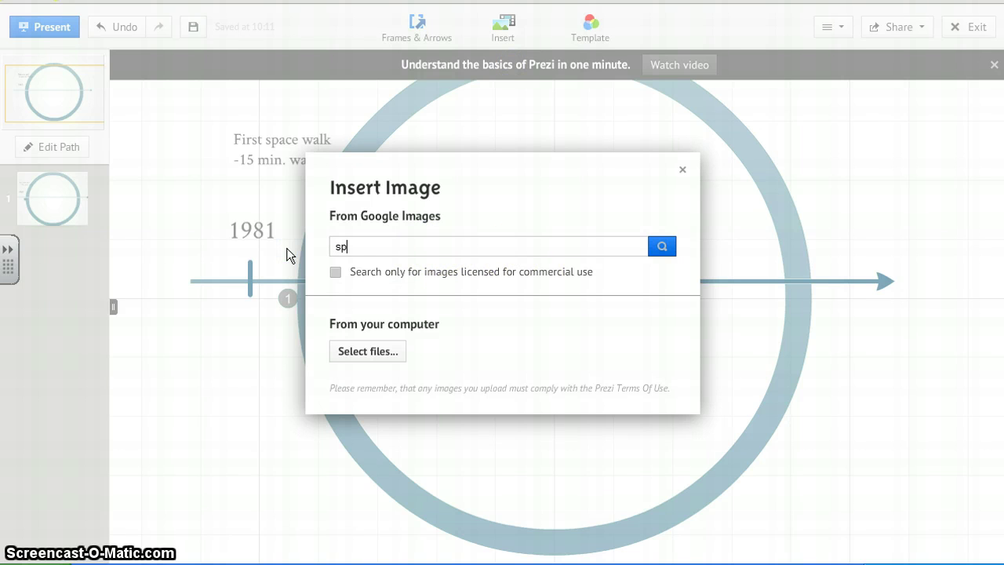
{"action": "type", "text": "space"}
{"action": "left_click", "coordinate": [664, 247]}
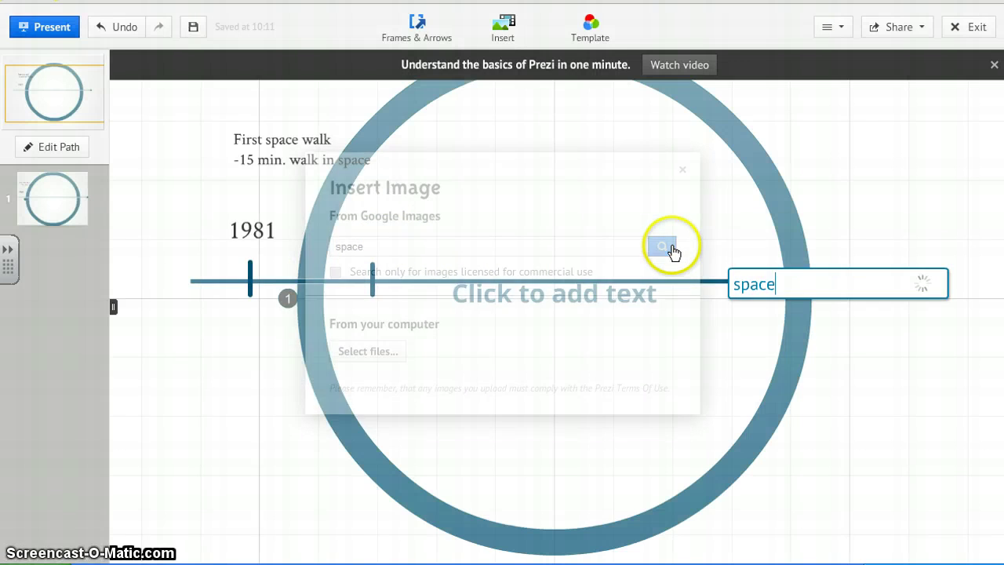
{"action": "left_click", "coordinate": [622, 230]}
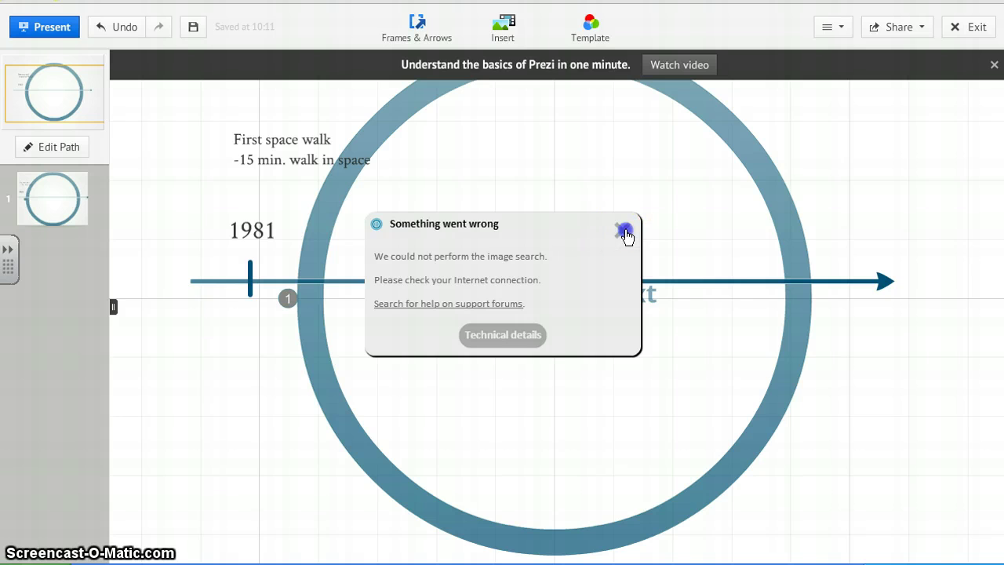
{"action": "left_click", "coordinate": [502, 32]}
{"action": "left_click", "coordinate": [511, 65]}
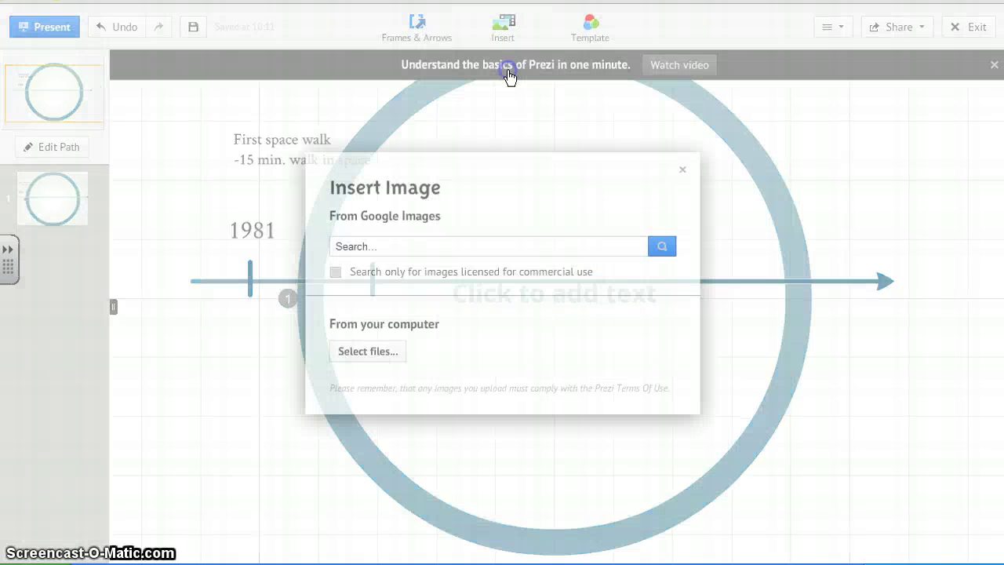
{"action": "left_click", "coordinate": [413, 247]}
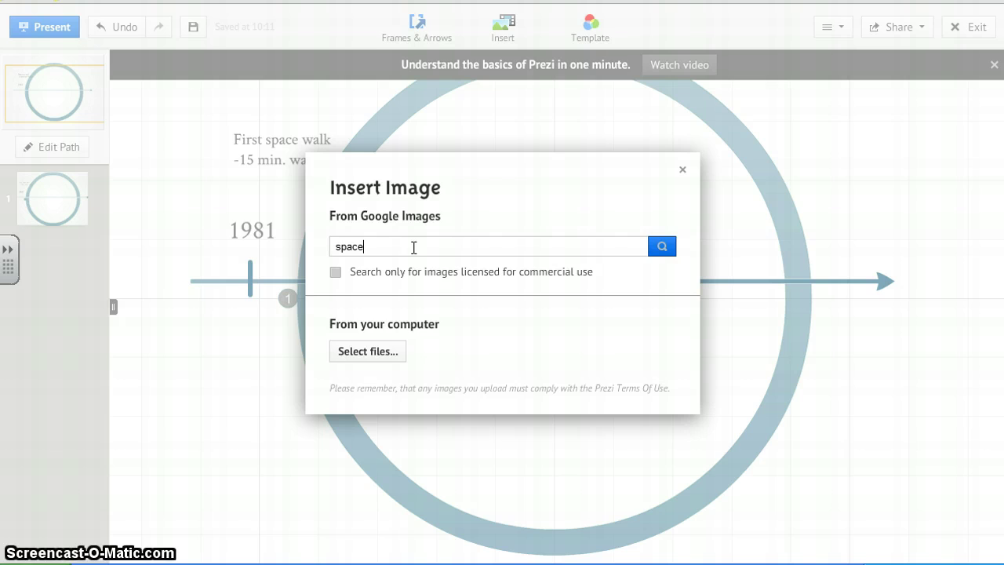
{"action": "left_click", "coordinate": [661, 247]}
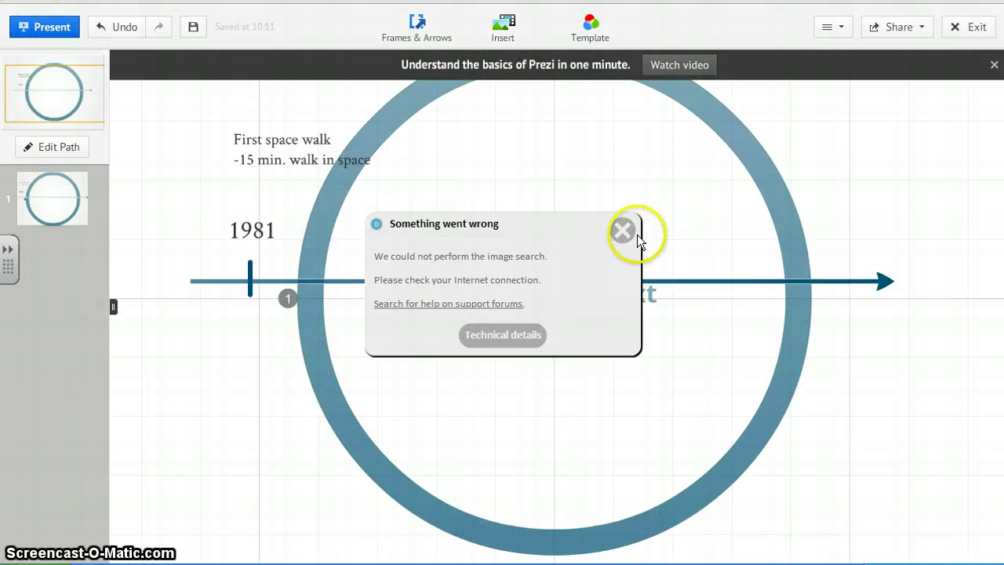
{"action": "left_click", "coordinate": [621, 232]}
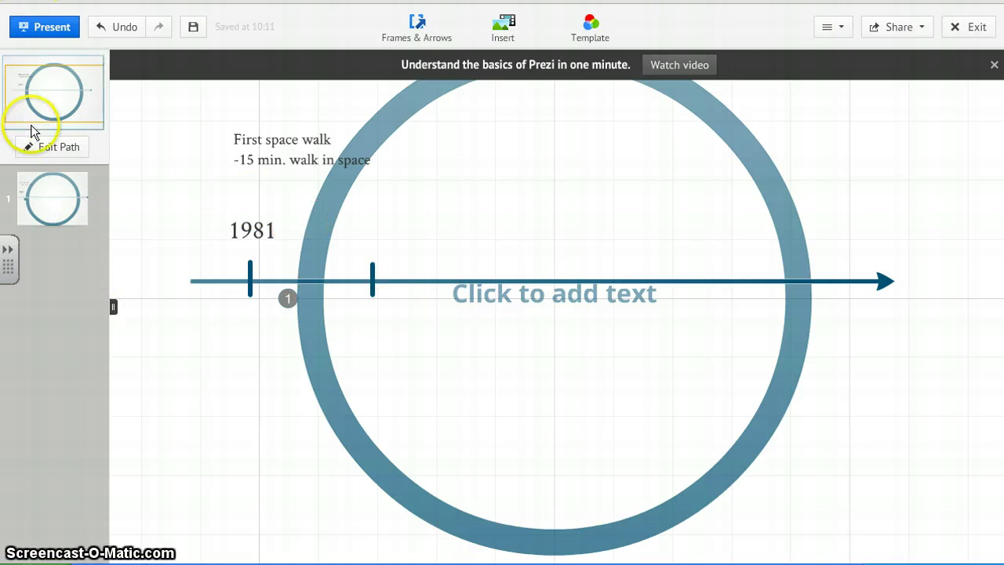
Add the timeline arrow, the First space walk note, the second tick and more arrow points as path steps
{"action": "left_click", "coordinate": [52, 148]}
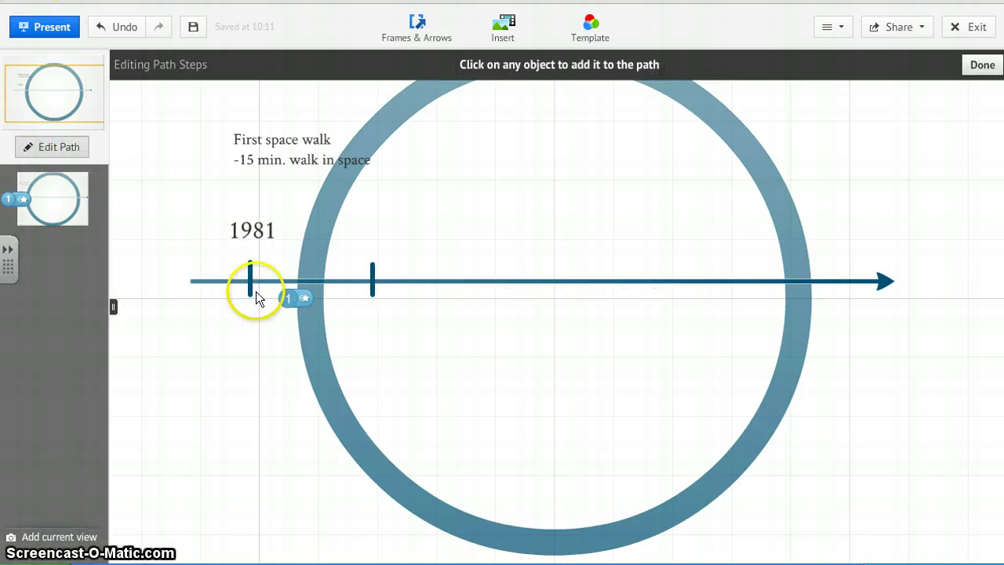
{"action": "left_click", "coordinate": [249, 287]}
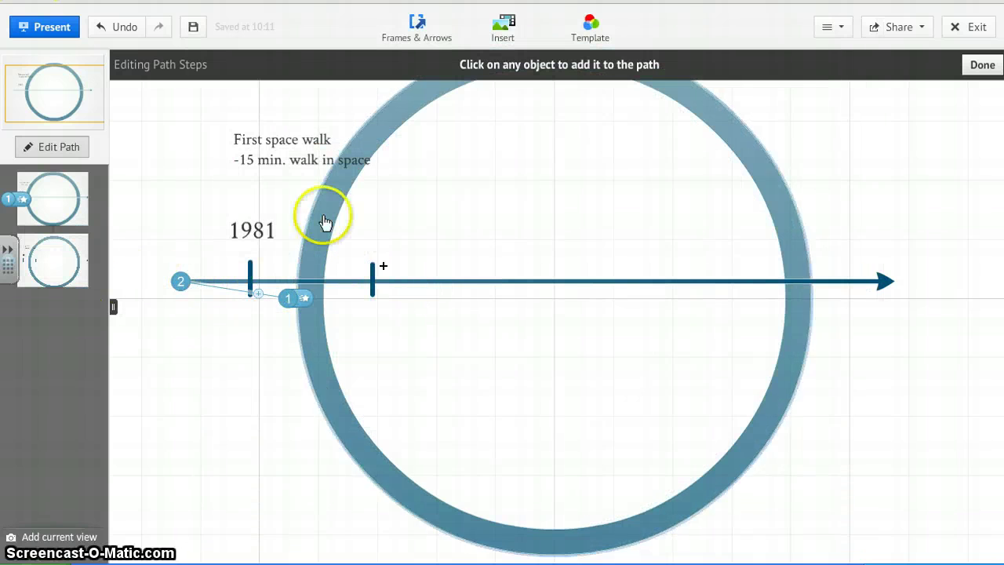
{"action": "left_click", "coordinate": [287, 157]}
{"action": "left_click", "coordinate": [374, 282]}
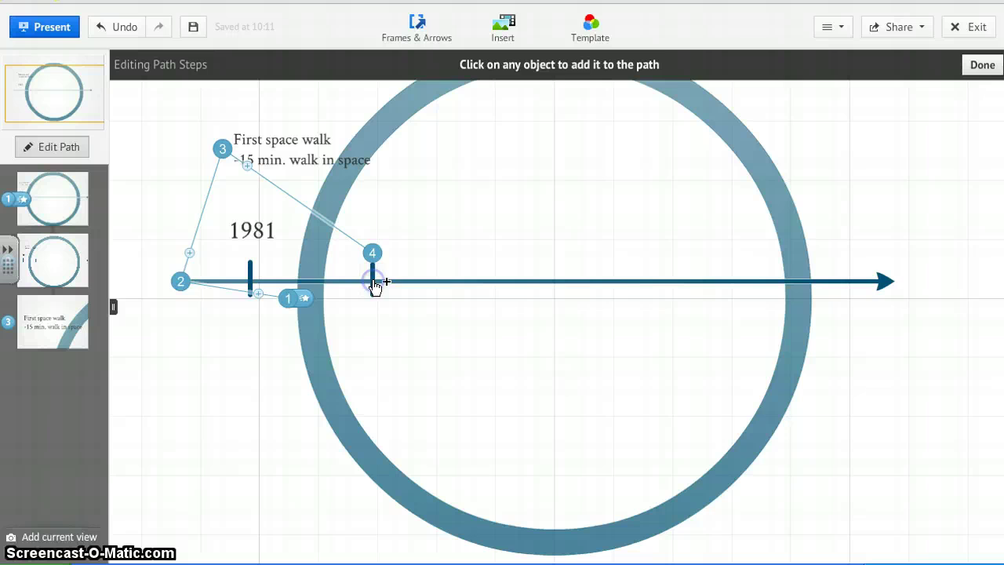
{"action": "left_click", "coordinate": [471, 280]}
{"action": "left_click", "coordinate": [584, 282]}
{"action": "left_click", "coordinate": [703, 283]}
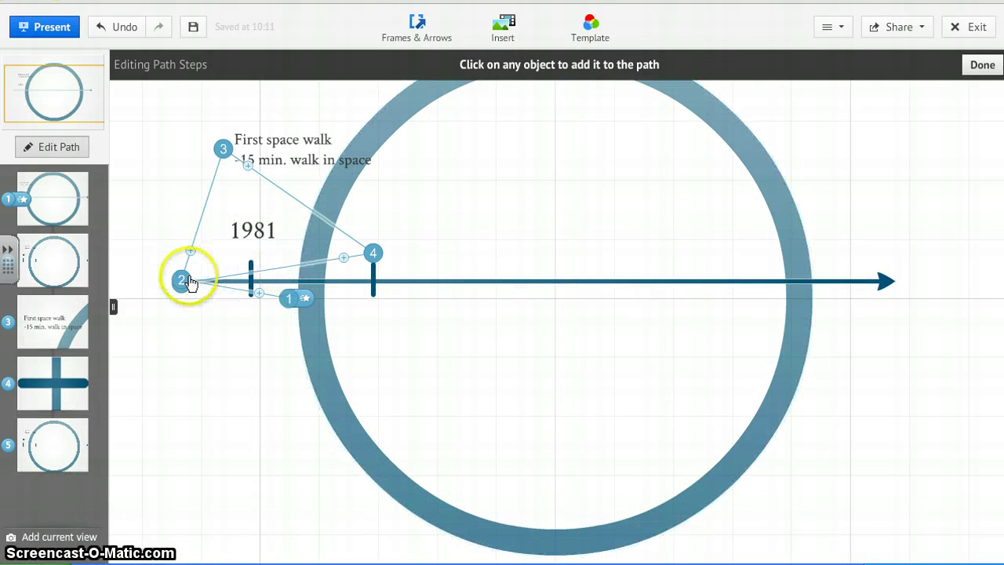
Reposition path step 2 and bend the path between steps 2 and 1
{"action": "left_click_drag", "start_coordinate": [189, 282], "coordinate": [508, 281]}
{"action": "left_click", "coordinate": [247, 290]}
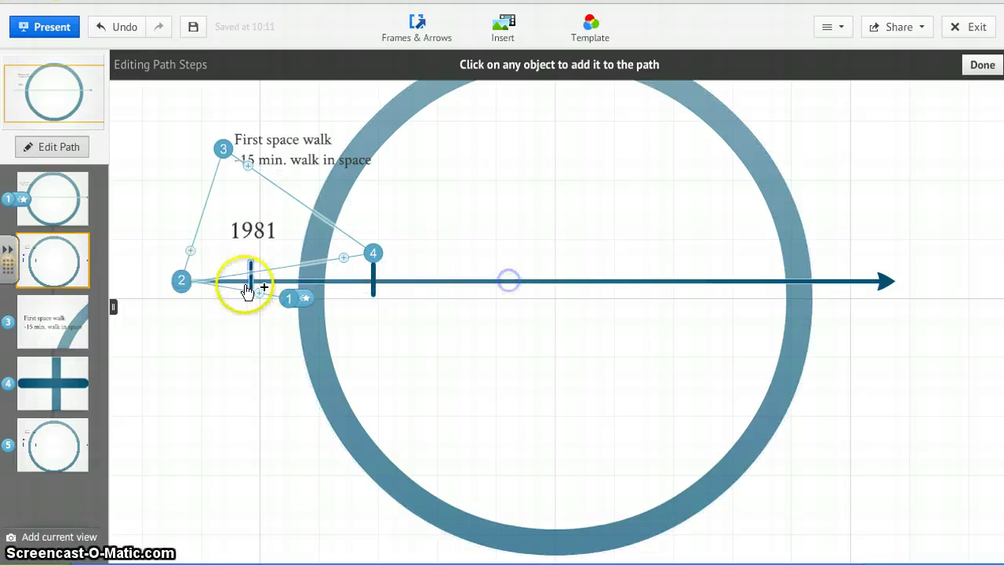
{"action": "mouse_move", "coordinate": [258, 295]}
{"action": "left_mouse_down"}
{"action": "mouse_move", "coordinate": [256, 384]}
{"action": "mouse_move", "coordinate": [280, 293]}
{"action": "mouse_move", "coordinate": [414, 141]}
{"action": "mouse_move", "coordinate": [380, 138]}
{"action": "left_mouse_up"}
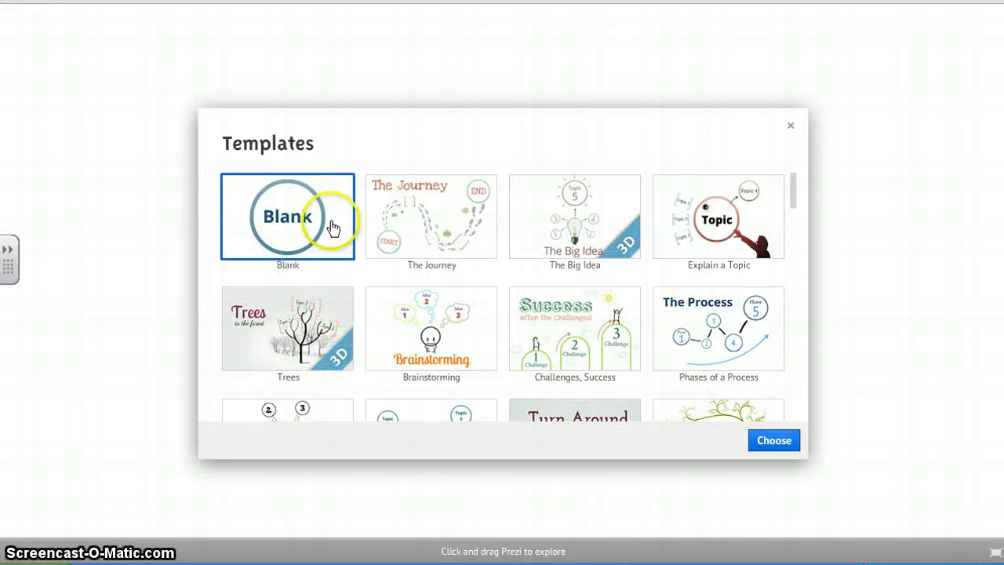
Start a new Blank prezi and insert an outlined rectangle shape from Symbols & shapes
{"action": "left_click", "coordinate": [775, 444]}
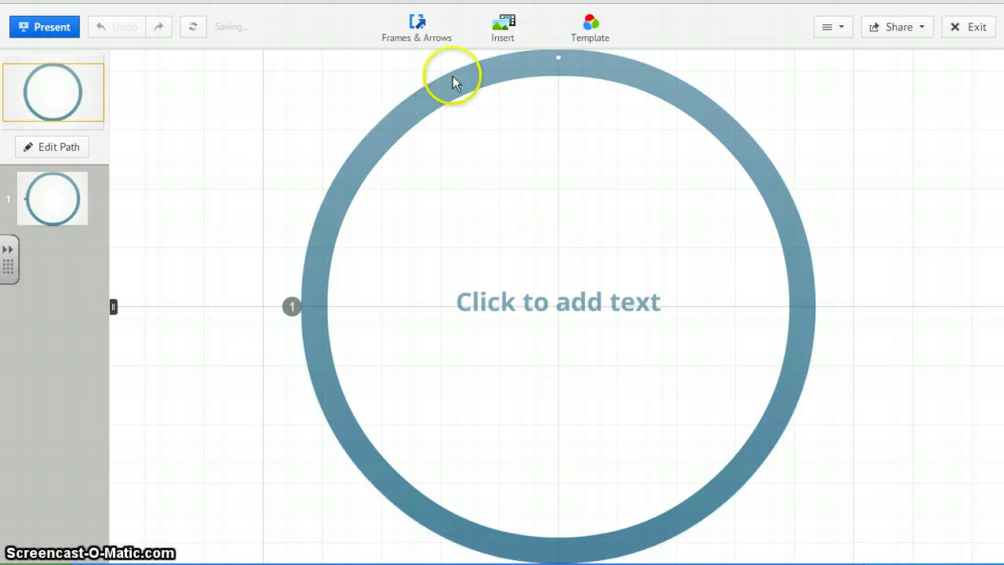
{"action": "left_click", "coordinate": [497, 37]}
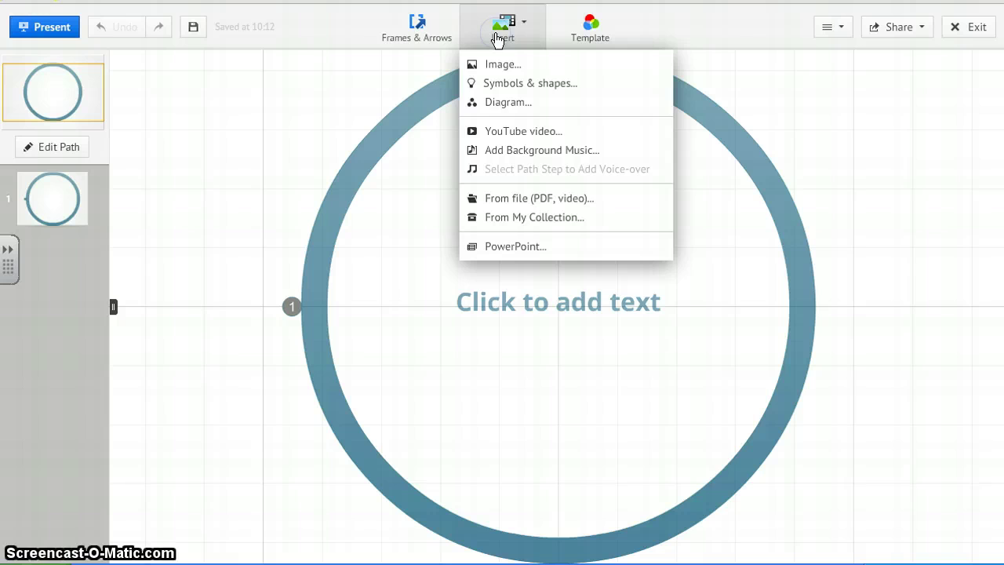
{"action": "left_click", "coordinate": [418, 36]}
{"action": "left_click", "coordinate": [480, 36]}
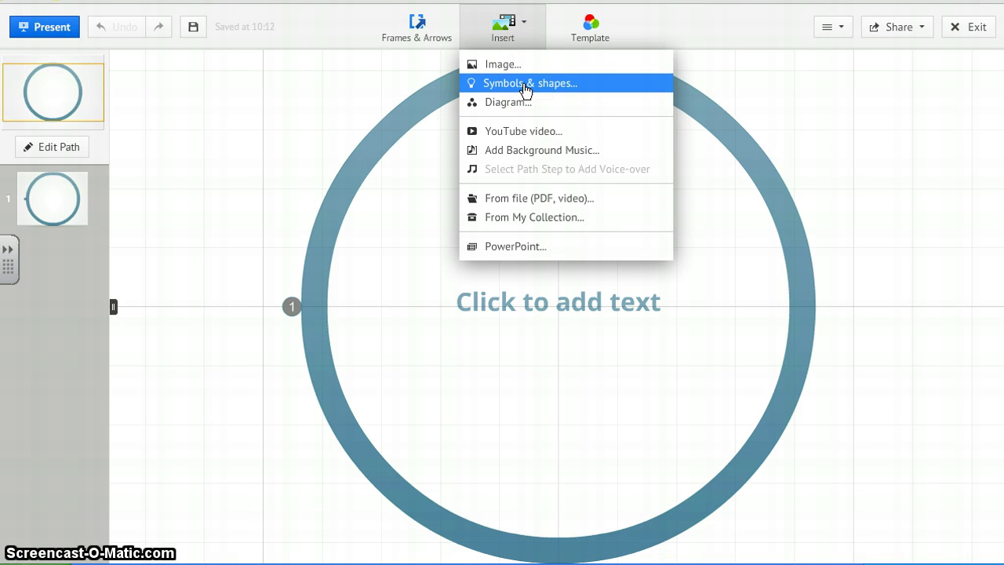
{"action": "left_click", "coordinate": [524, 84]}
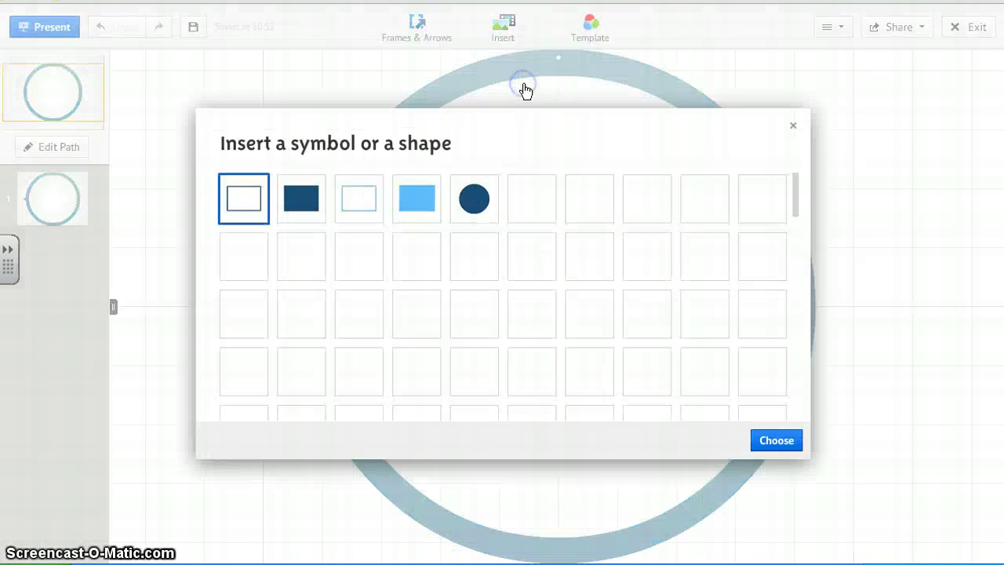
{"action": "left_click", "coordinate": [758, 433]}
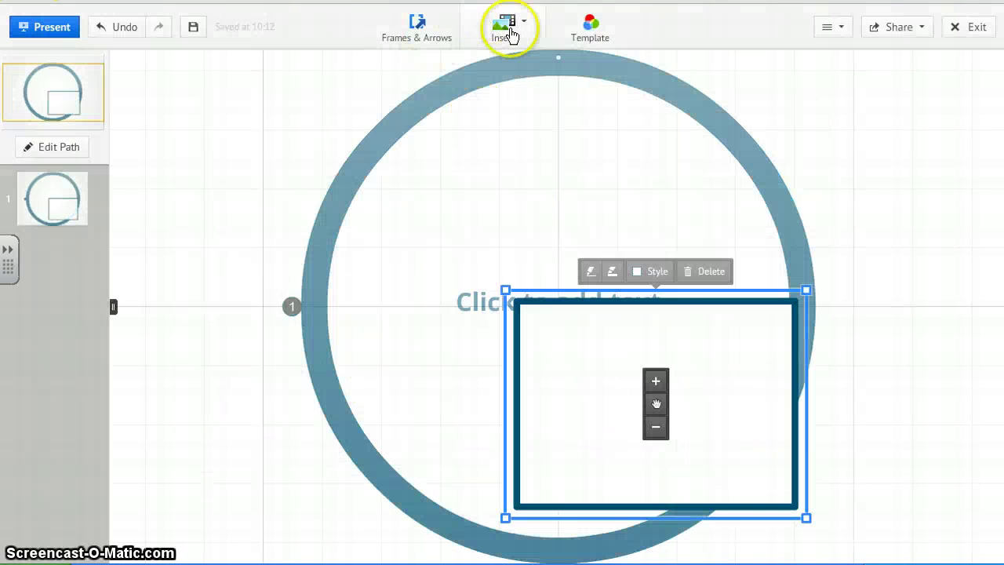
Delete the rectangle and insert the Timeline 3 diagram into the circle frame
{"action": "left_click", "coordinate": [701, 272]}
{"action": "left_click", "coordinate": [494, 30]}
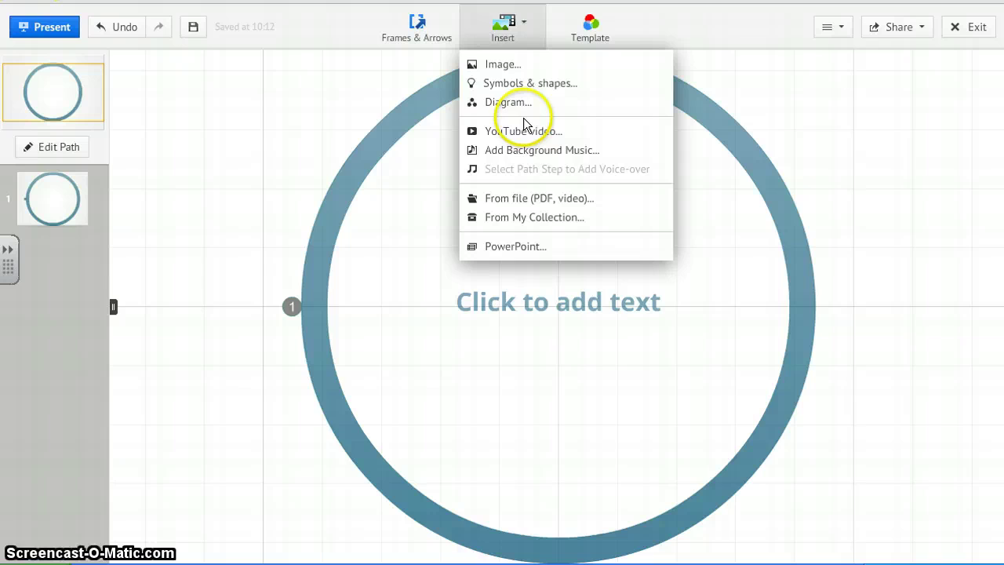
{"action": "left_click", "coordinate": [514, 101]}
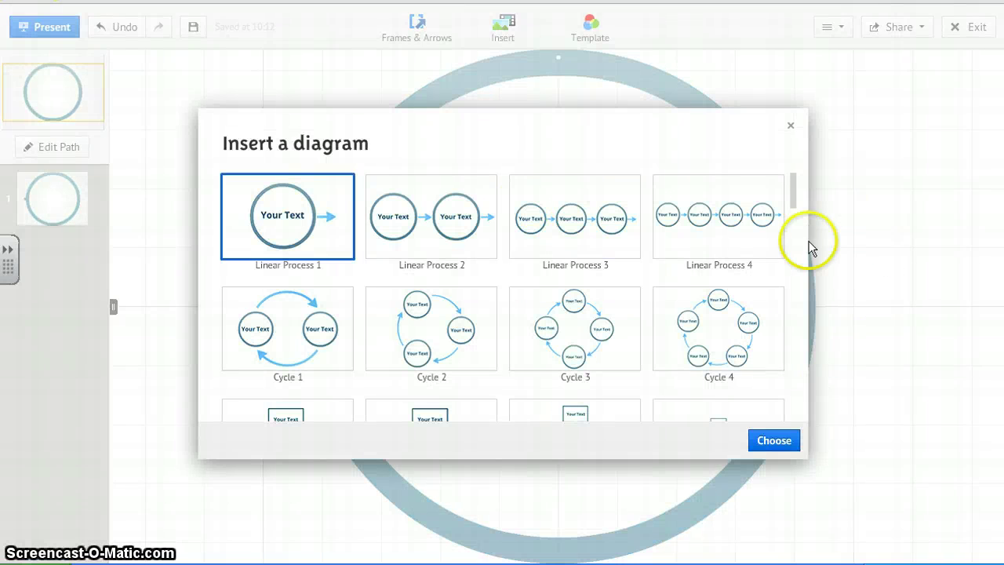
{"action": "left_click_drag", "start_coordinate": [792, 202], "coordinate": [792, 329]}
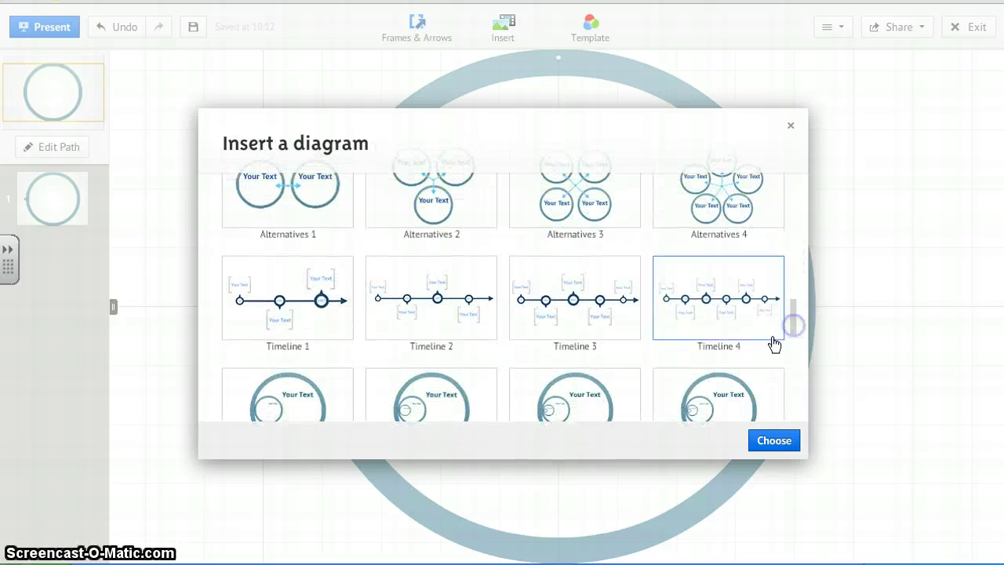
{"action": "left_click", "coordinate": [563, 312]}
{"action": "left_click", "coordinate": [544, 301]}
{"action": "left_click", "coordinate": [771, 446]}
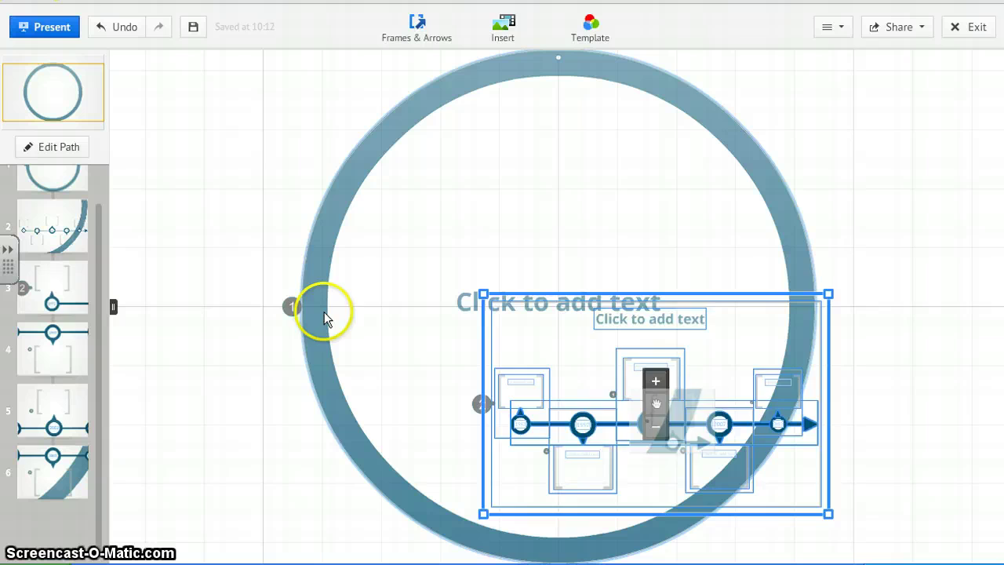
Enlarge the Timeline 3 diagram across the circle, shift it up-left, and return to the overview
{"action": "left_click_drag", "start_coordinate": [484, 293], "coordinate": [164, 177]}
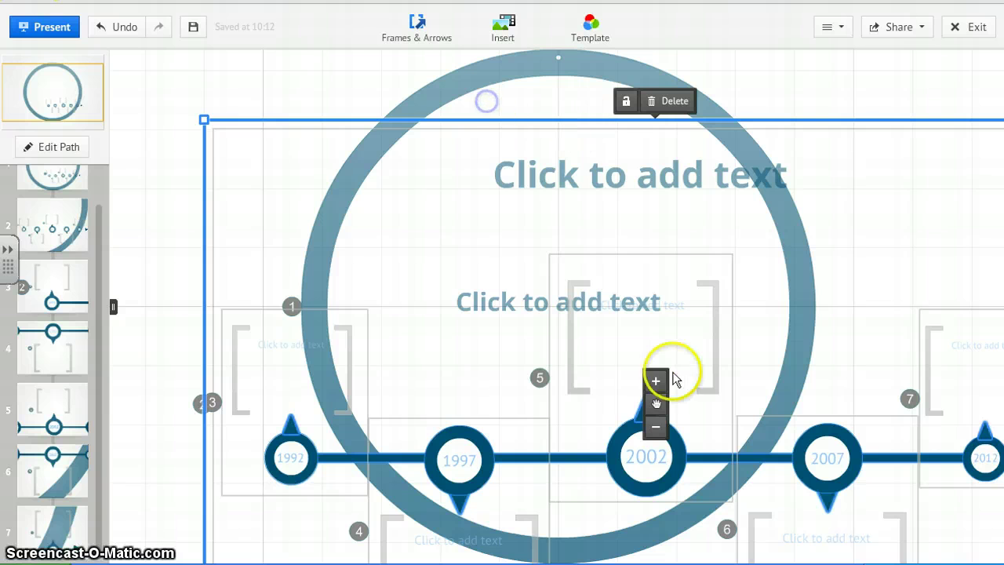
{"action": "left_click_drag", "start_coordinate": [656, 403], "coordinate": [541, 256]}
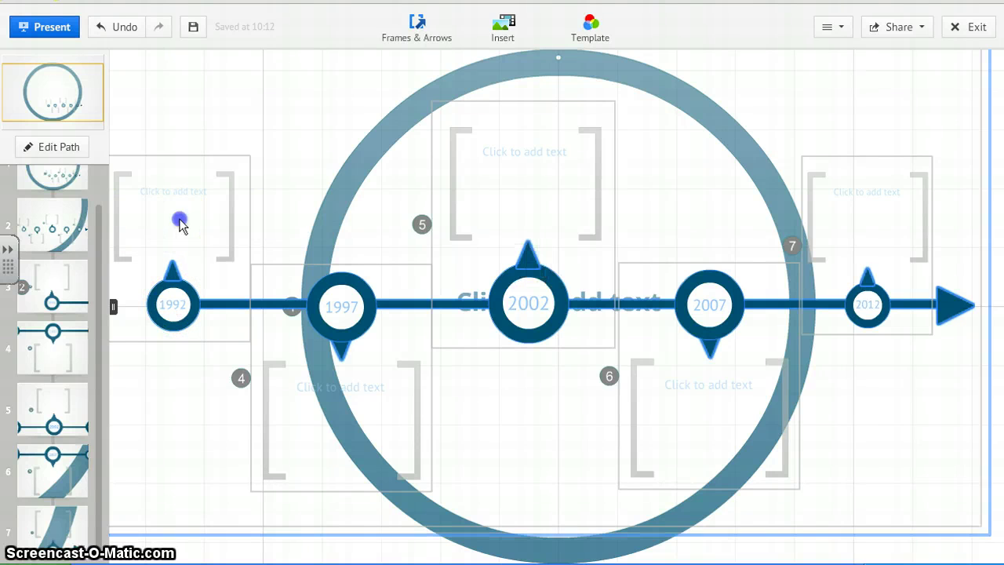
{"action": "left_click", "coordinate": [63, 95]}
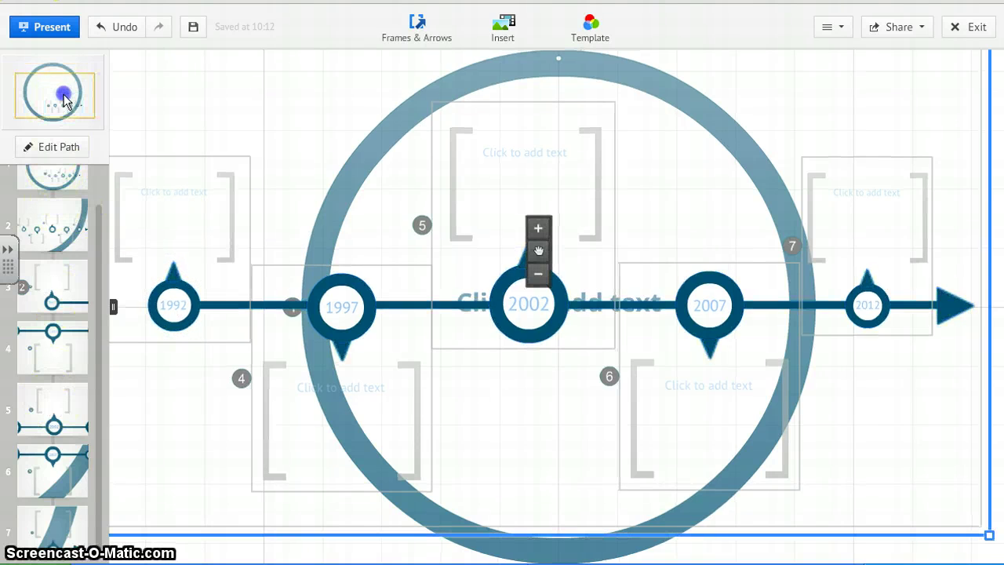
{"action": "left_click", "coordinate": [219, 256]}
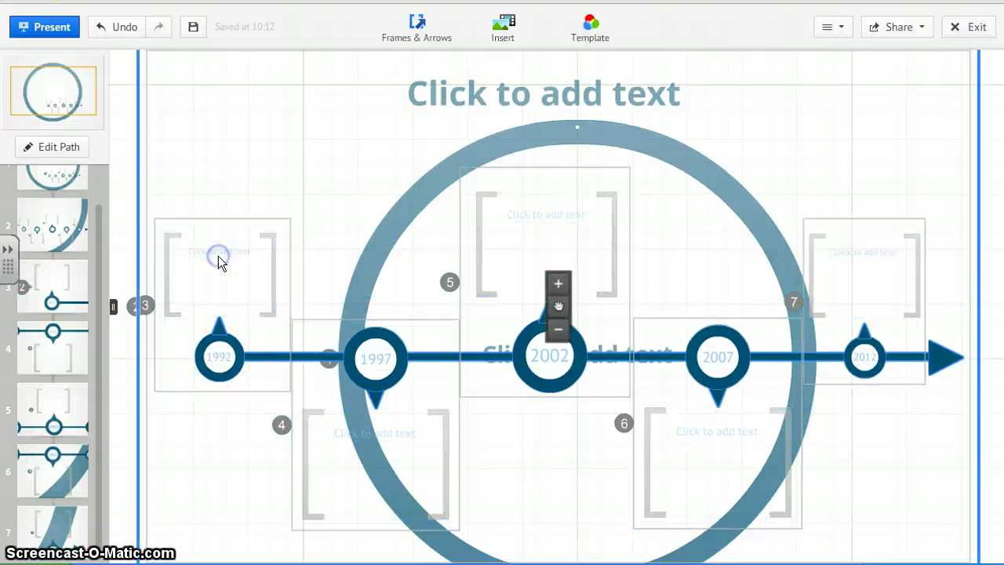
Edit the 1992 marker to read 1981 and type 'Space Walk' in the placeholder above it
{"action": "left_click", "coordinate": [227, 374]}
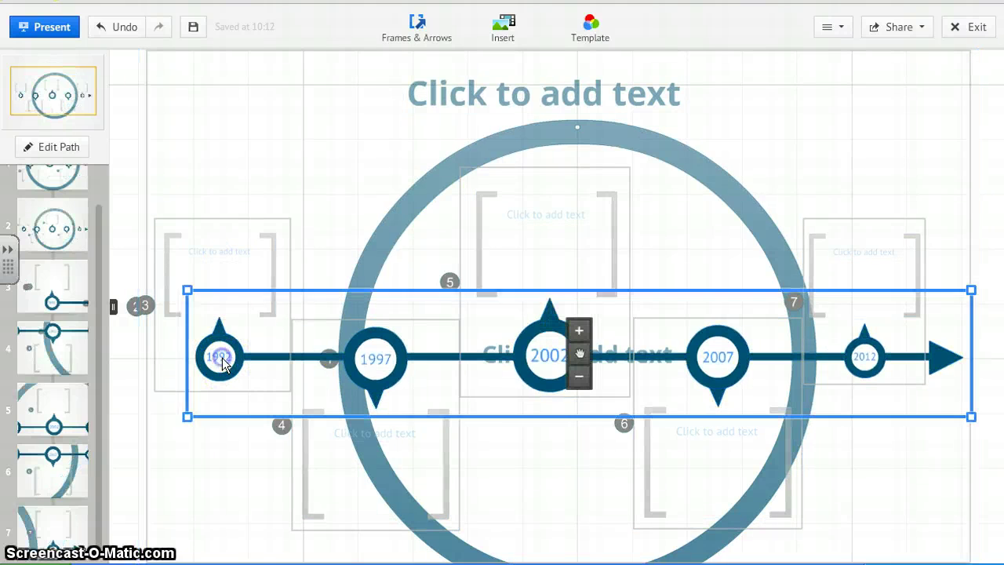
{"action": "left_click", "coordinate": [220, 357]}
{"action": "left_click", "coordinate": [190, 310]}
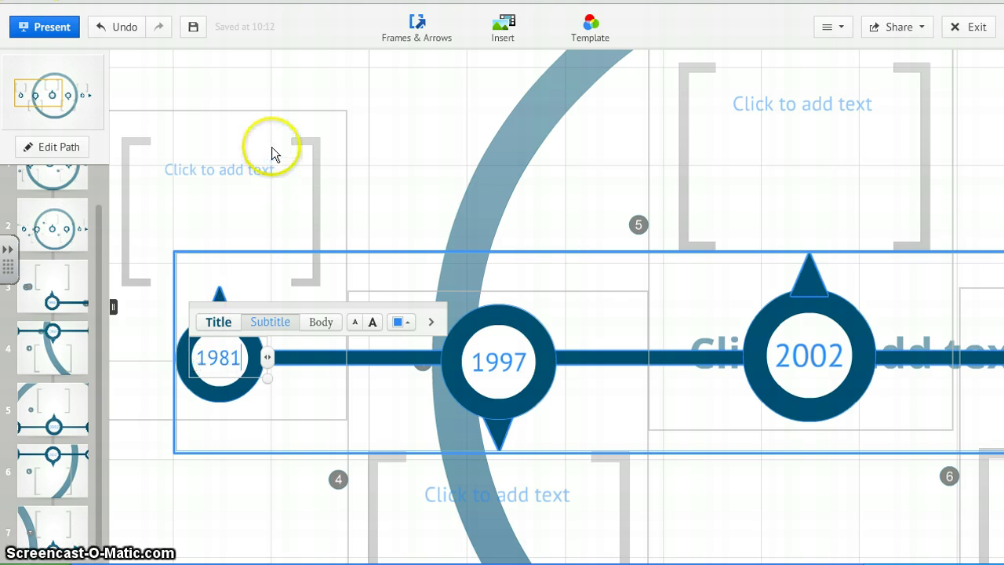
{"action": "left_click", "coordinate": [221, 174]}
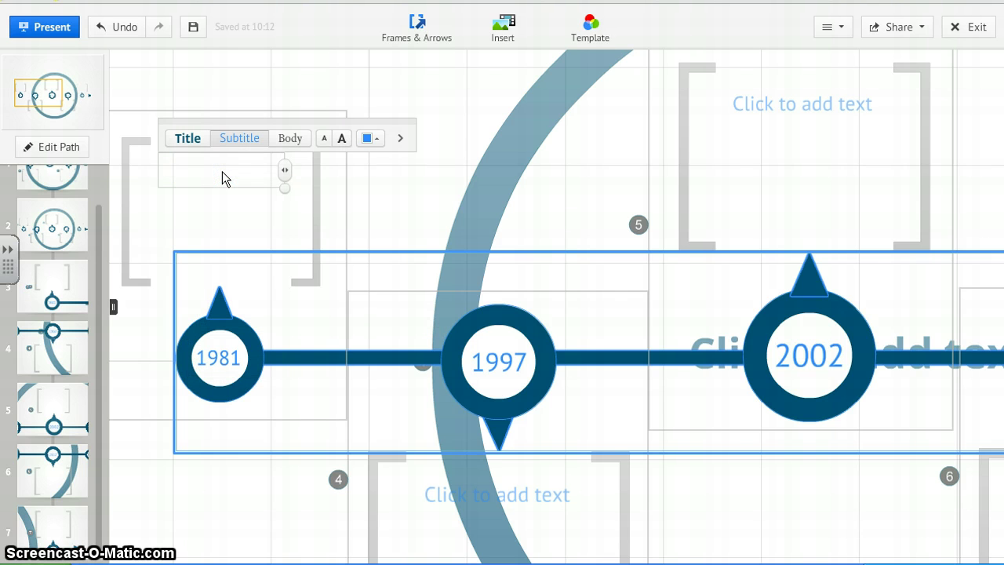
{"action": "type", "text": "Space Walk"}
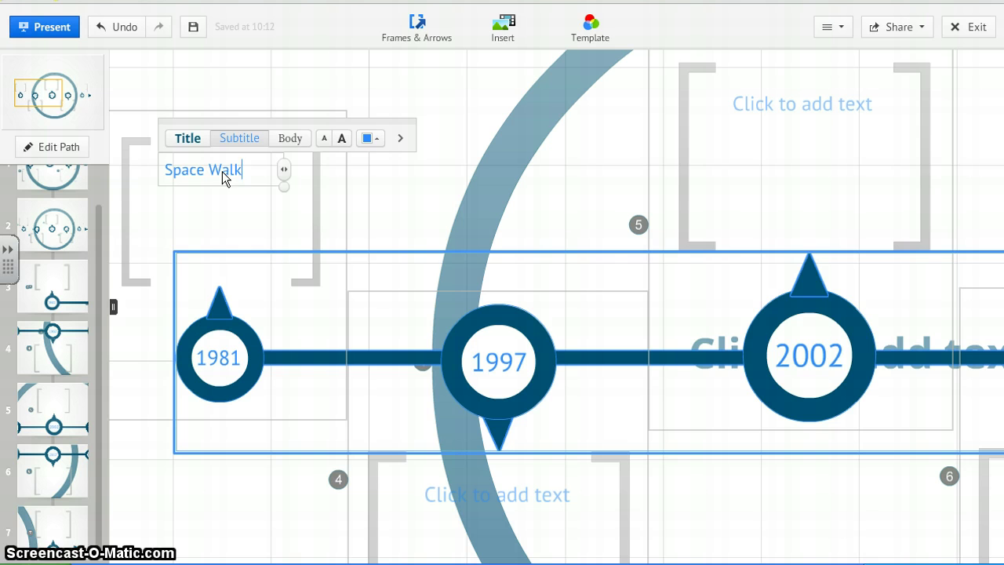
{"action": "left_click", "coordinate": [194, 218]}
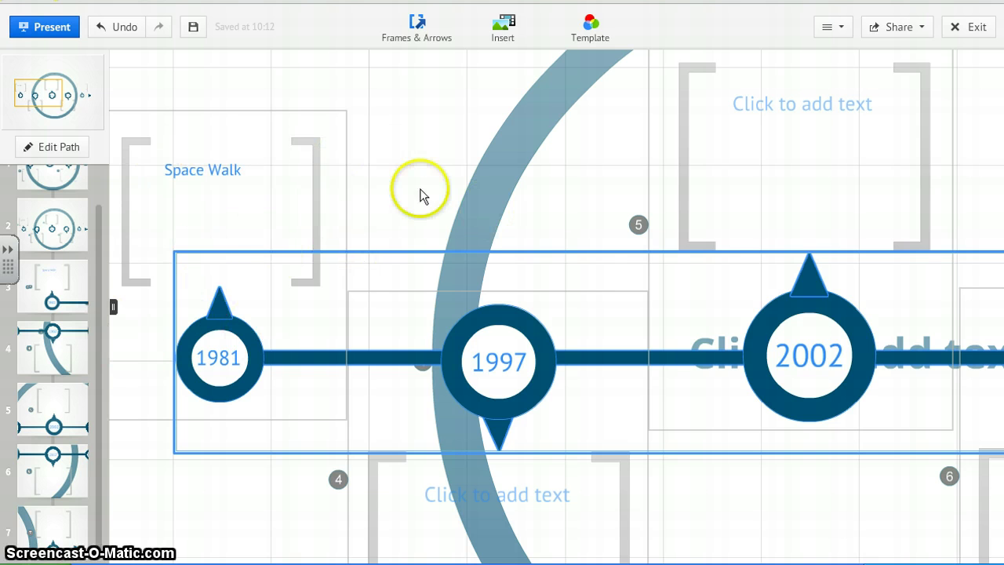
Review path steps 1–3 and add the Space Walk title as path step 4
{"action": "left_click", "coordinate": [63, 149]}
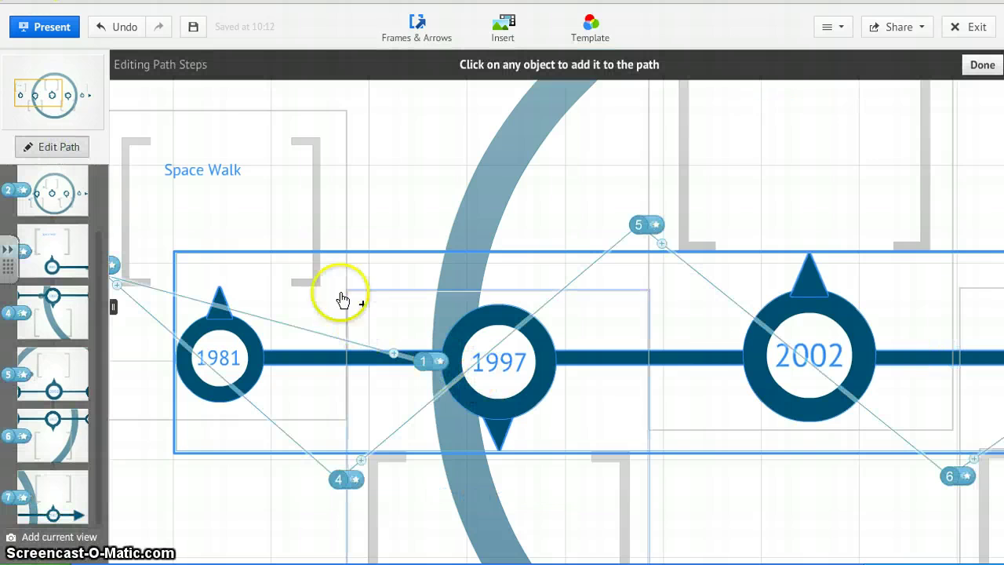
{"action": "scroll", "coordinate": [102, 276], "scroll_direction": "up", "scroll_amount": 2}
{"action": "left_click", "coordinate": [51, 195]}
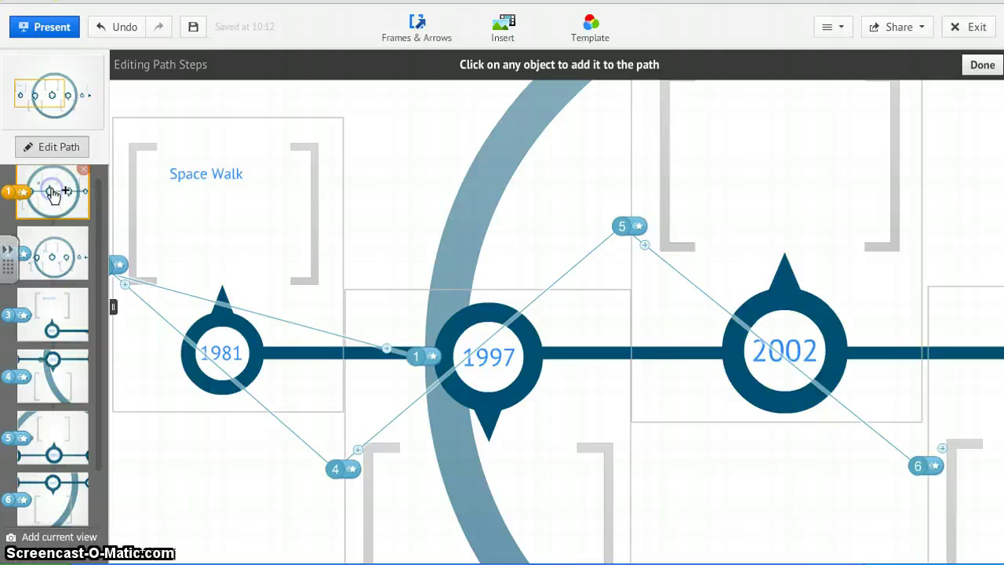
{"action": "left_click", "coordinate": [64, 269]}
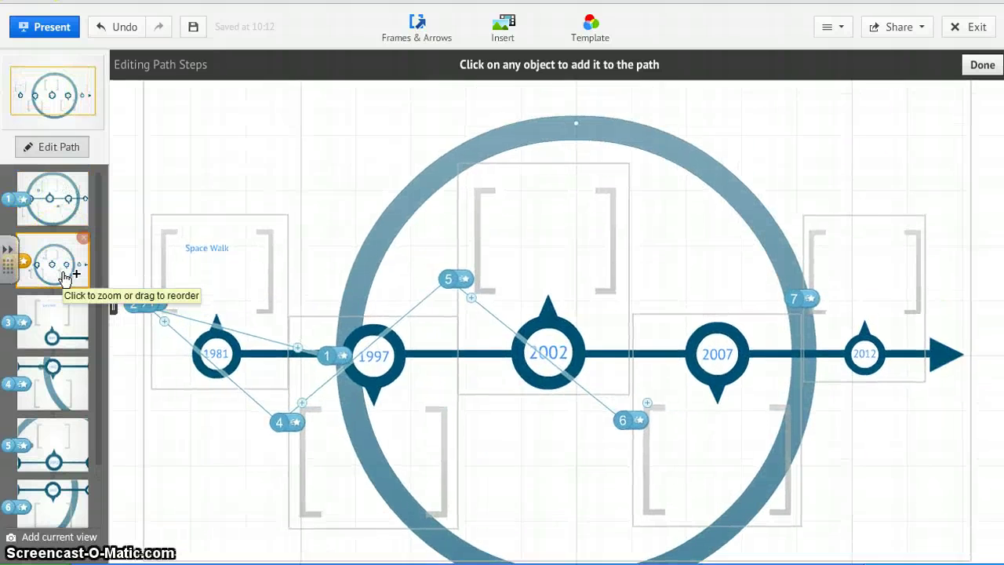
{"action": "left_click", "coordinate": [65, 335]}
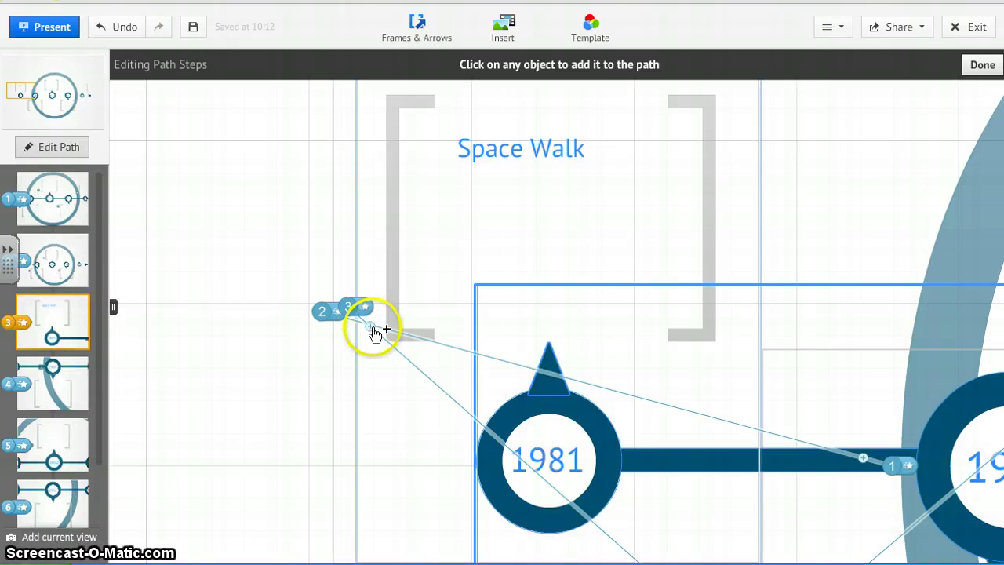
{"action": "left_click_drag", "start_coordinate": [374, 327], "coordinate": [553, 188]}
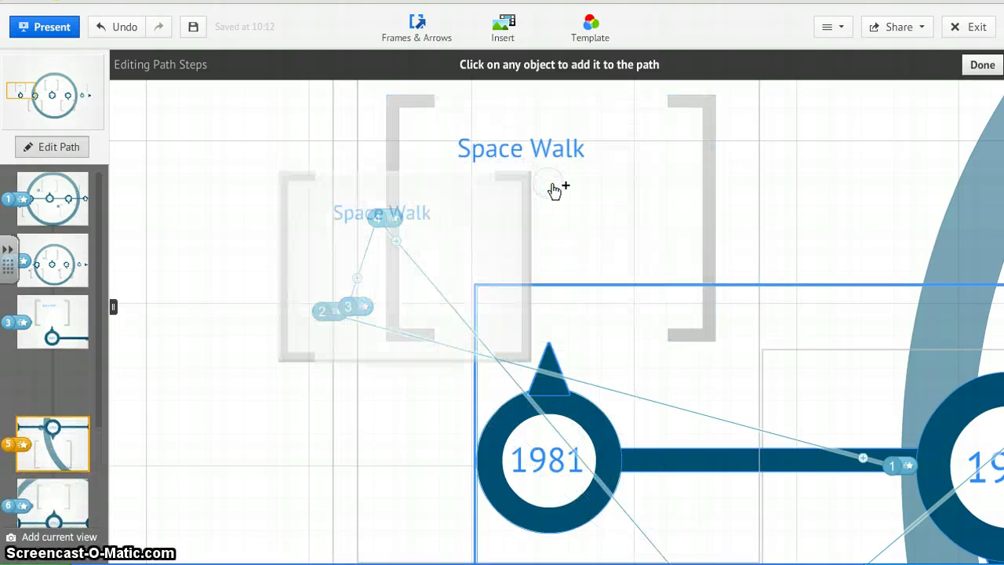
Select the new Space Walk step and check its animation settings without changing them
{"action": "mouse_move", "coordinate": [382, 219]}
{"action": "left_mouse_down"}
{"action": "mouse_move", "coordinate": [630, 211]}
{"action": "mouse_move", "coordinate": [731, 221]}
{"action": "left_mouse_up"}
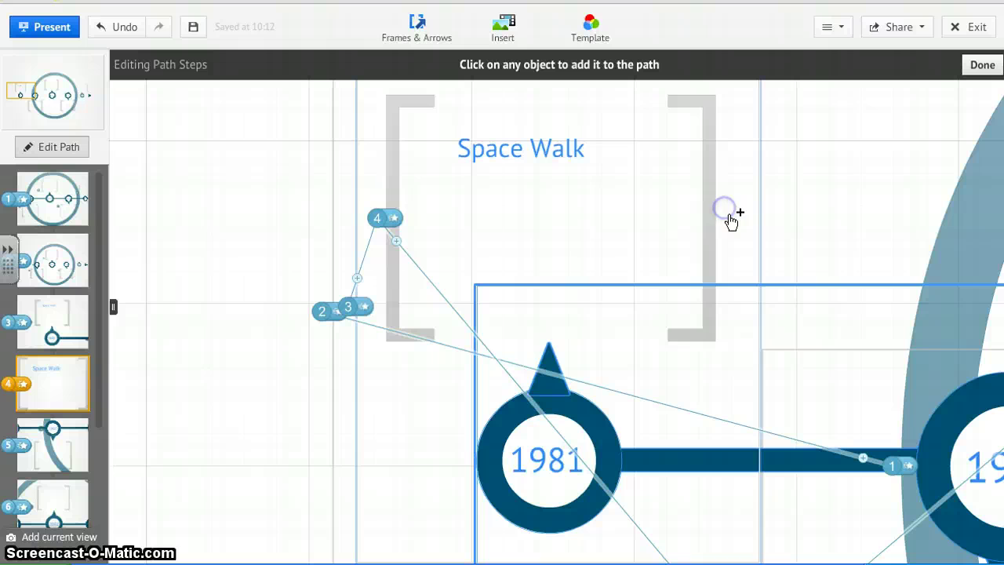
{"action": "left_click", "coordinate": [415, 220]}
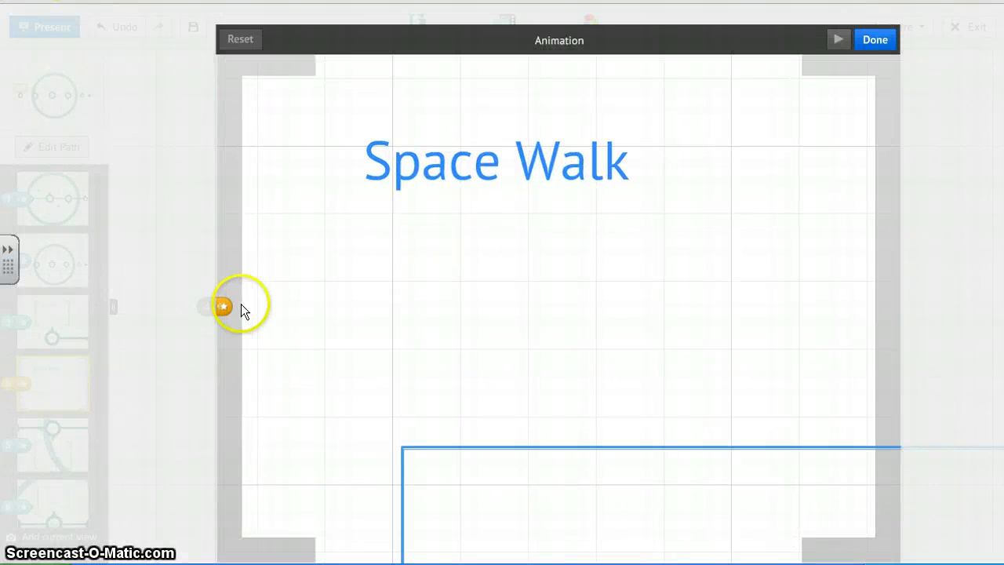
{"action": "left_click", "coordinate": [874, 40]}
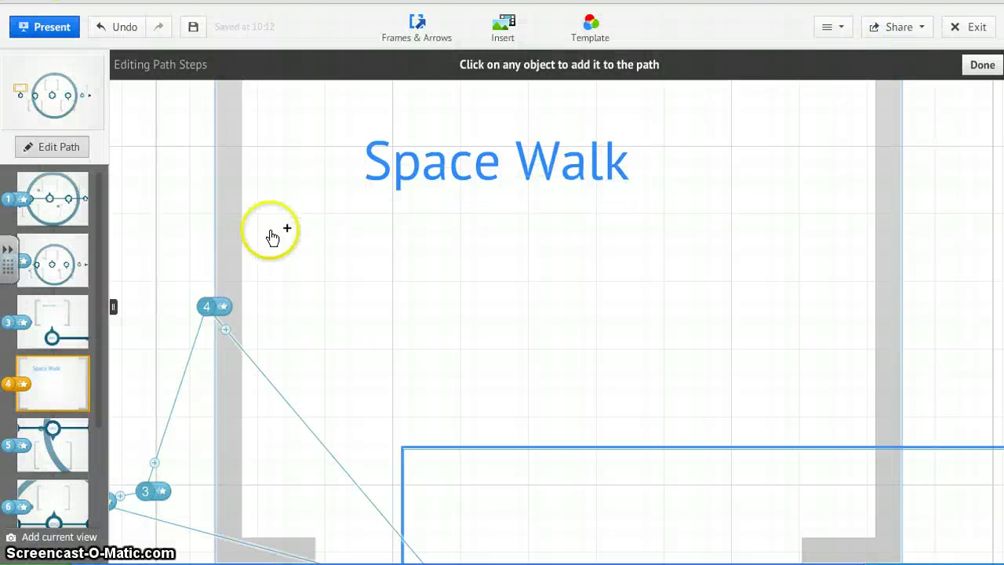
{"action": "scroll", "coordinate": [91, 361], "scroll_direction": "down", "scroll_amount": 2}
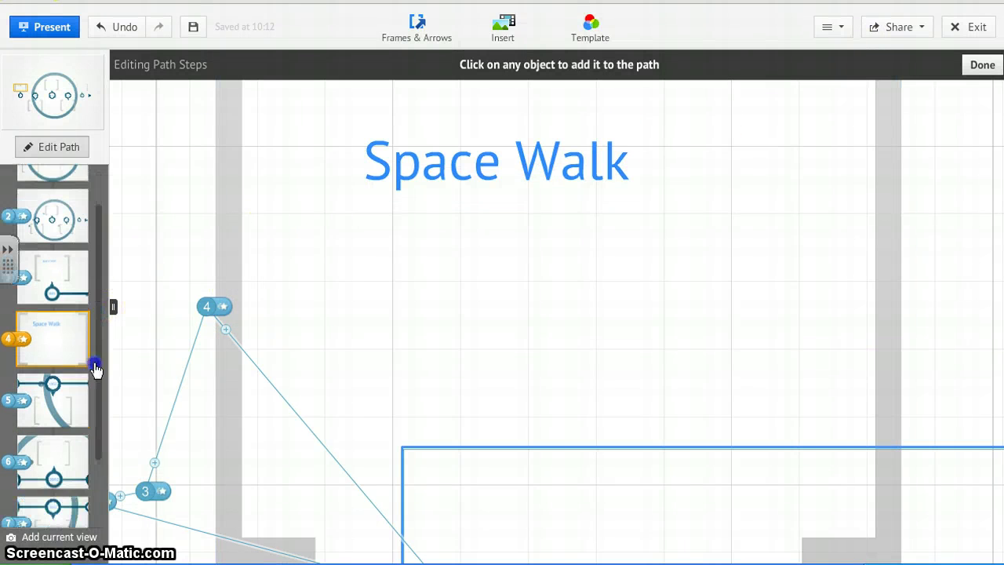
{"action": "scroll", "coordinate": [90, 258], "scroll_direction": "up", "scroll_amount": 2}
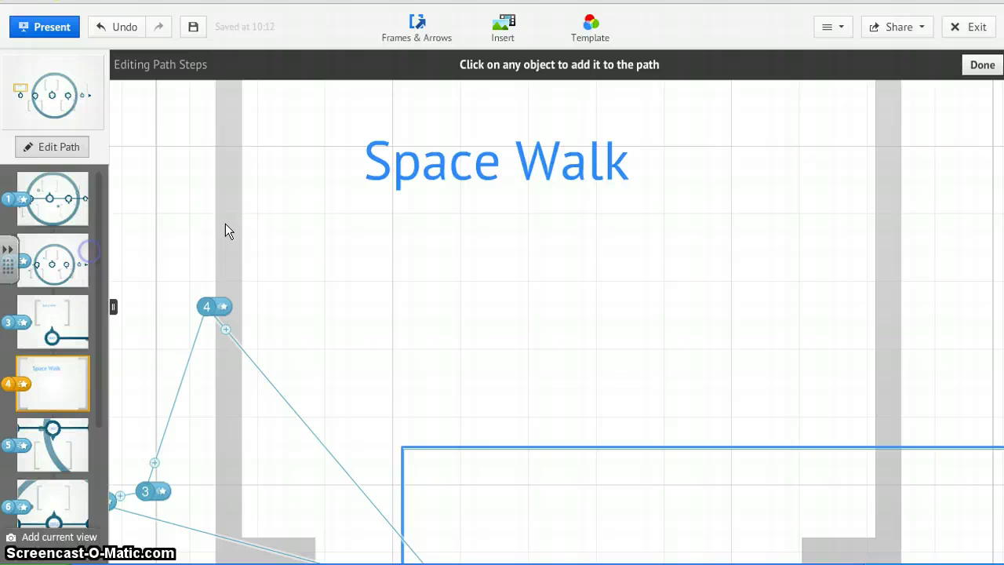
{"action": "left_click", "coordinate": [332, 291]}
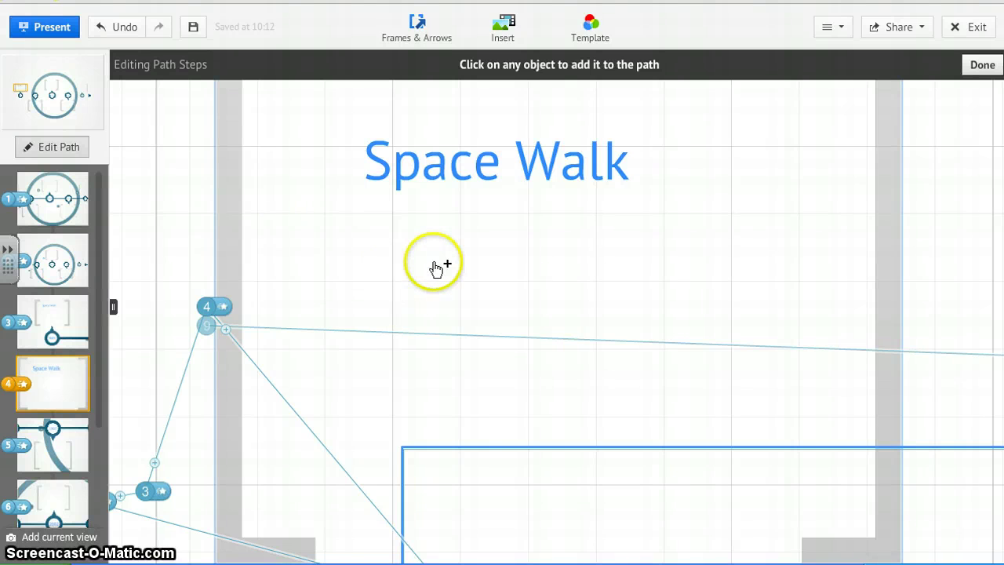